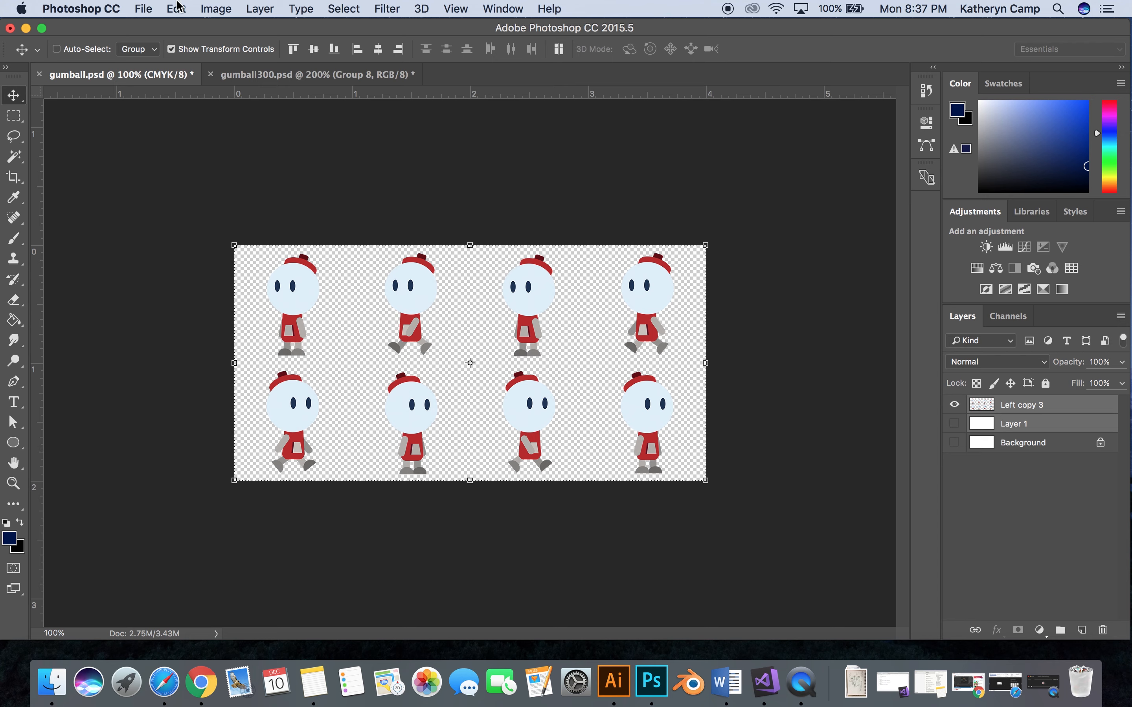
pyautogui.click(143, 9)
pyautogui.click(150, 22)
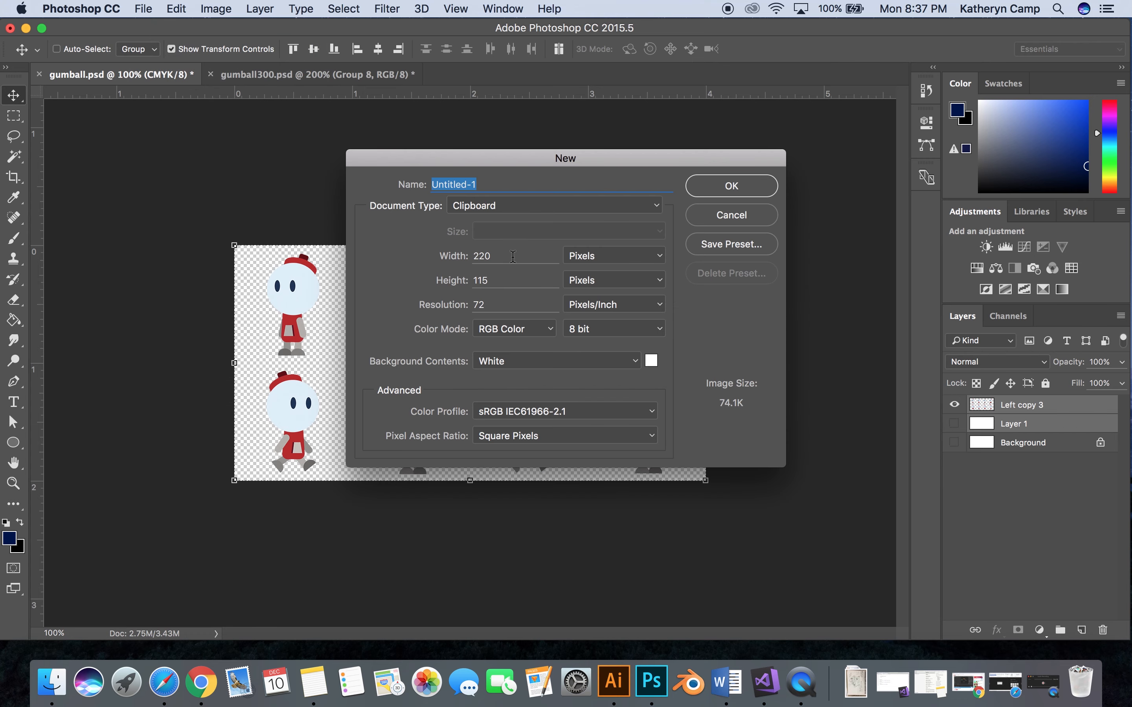
pyautogui.moveTo(510, 256); pyautogui.dragTo(473, 255)
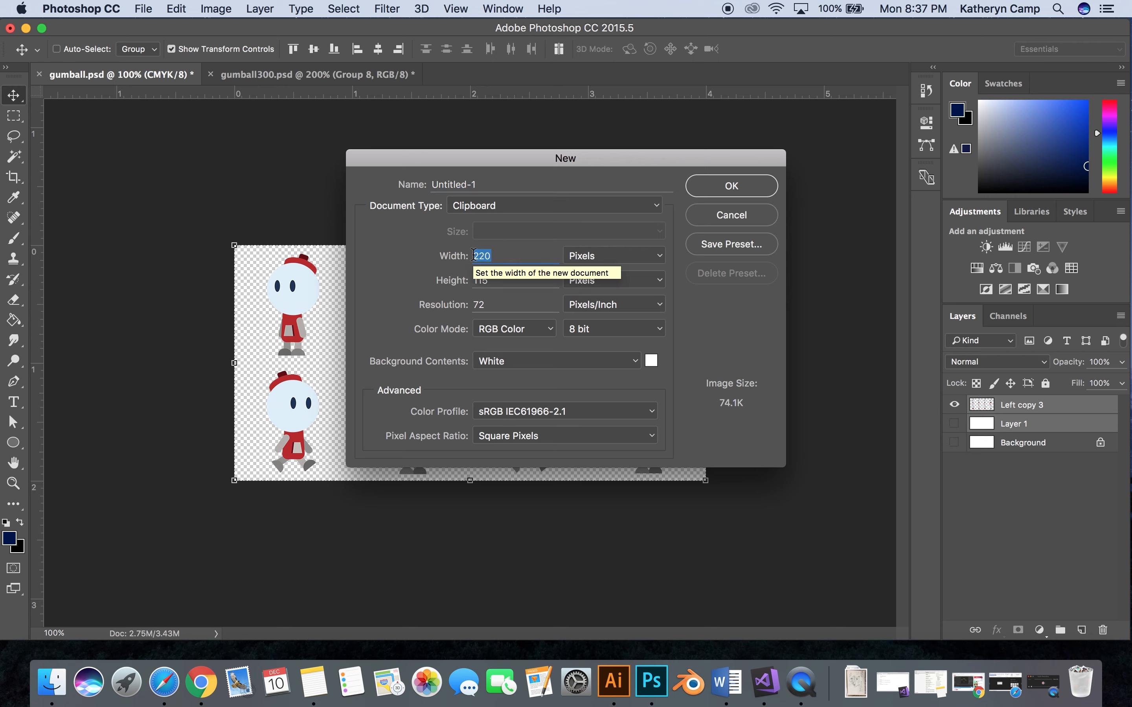
pyautogui.write('300')
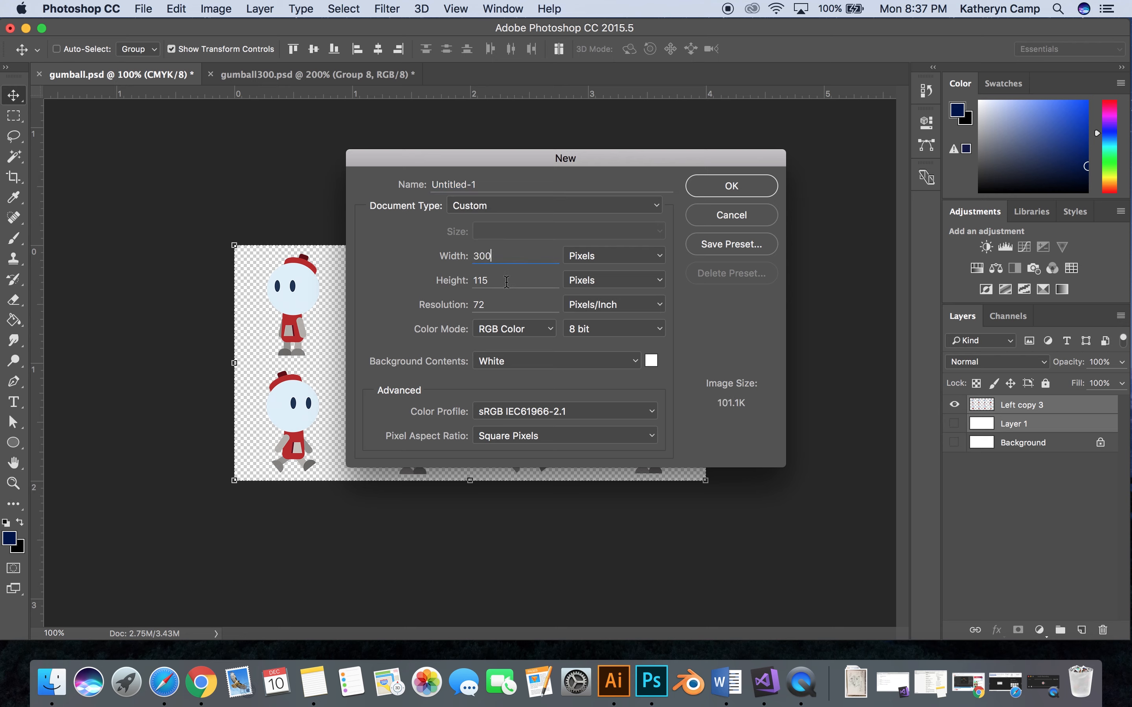
pyautogui.press('Tab')
pyautogui.write('300')
pyautogui.press('Tab')
pyautogui.write('300')
pyautogui.click(733, 223)
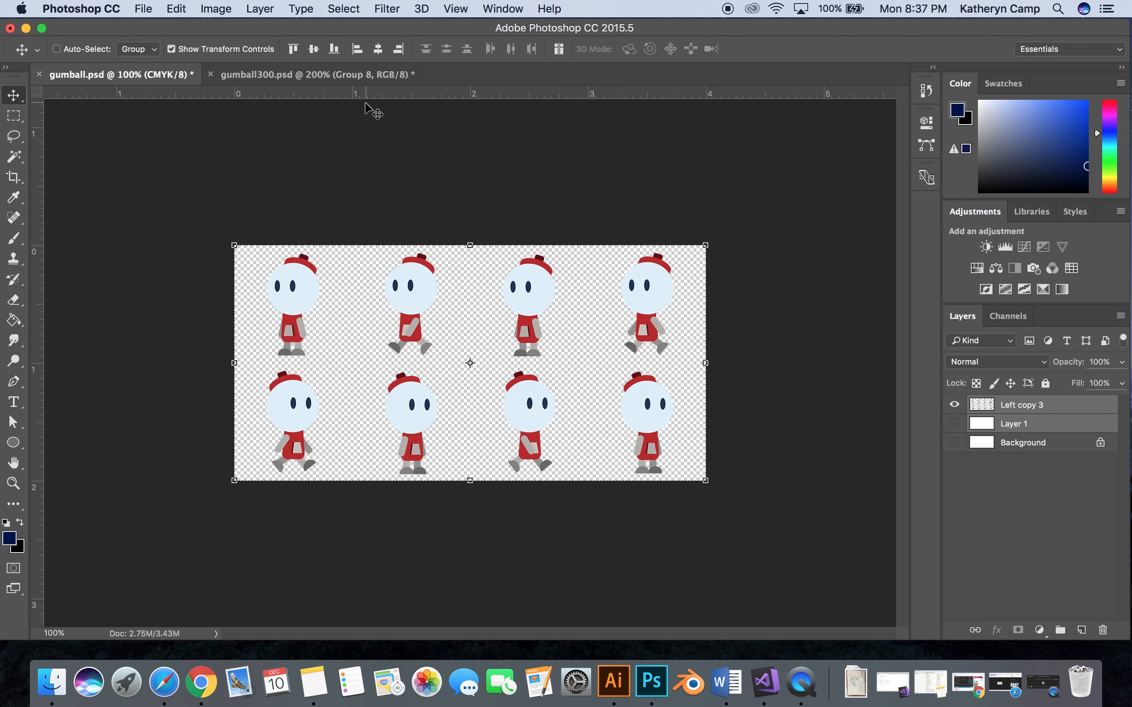
# - In gumball300.psd, show Layer 4 and move its walk-cycle reference so all four figures fit on the canvas
pyautogui.click(338, 77)
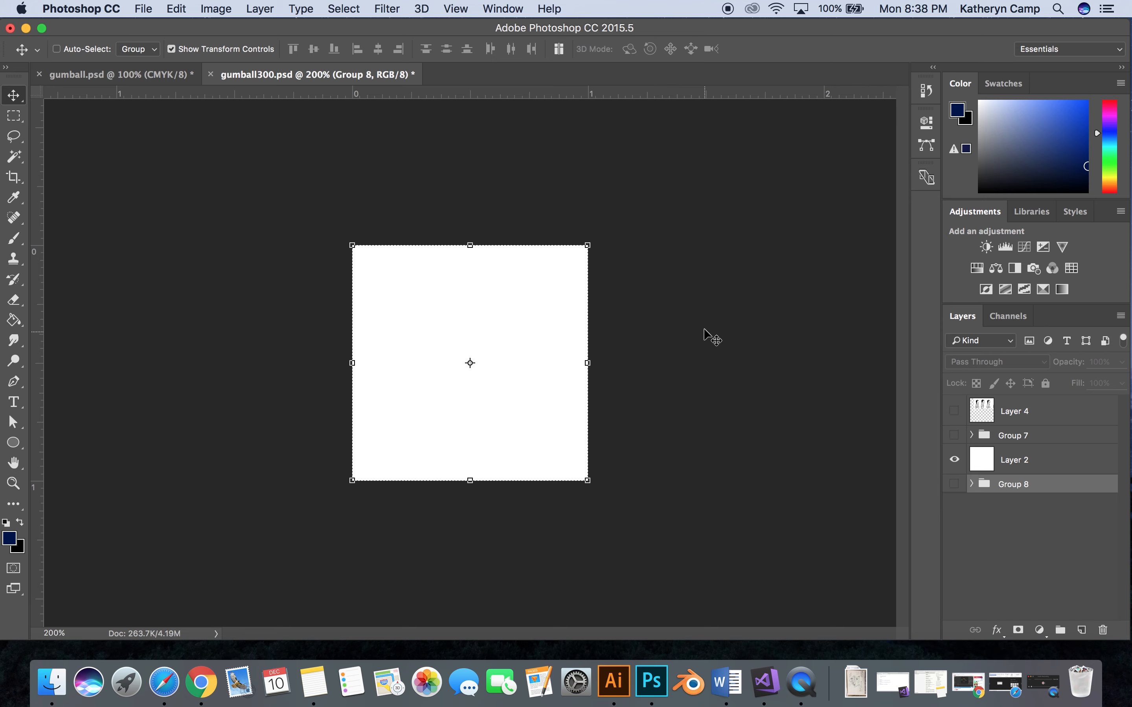
pyautogui.click(954, 411)
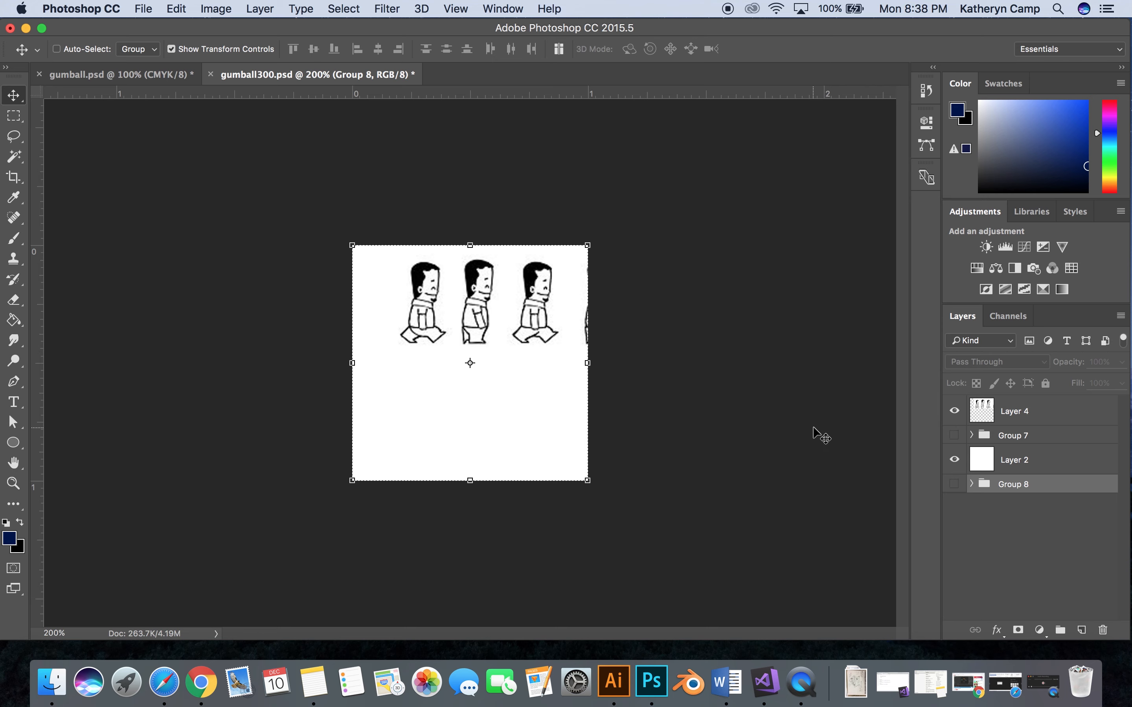
pyautogui.moveTo(544, 321); pyautogui.dragTo(504, 319)
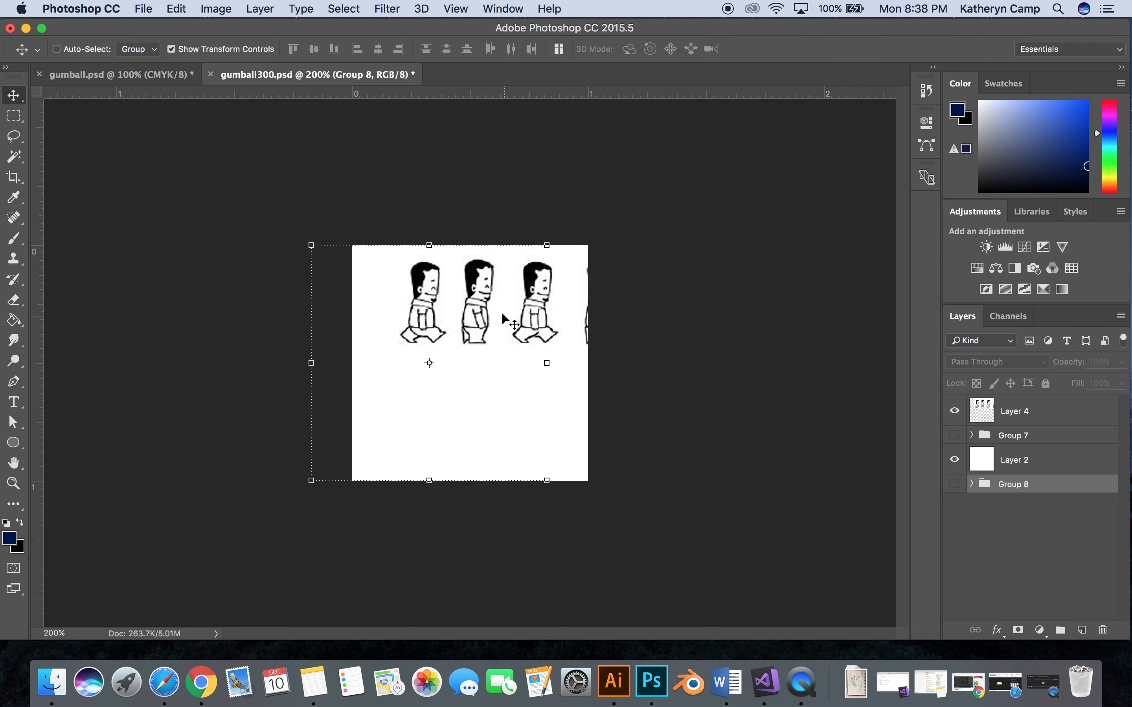
pyautogui.press('super+z')
pyautogui.click(984, 412)
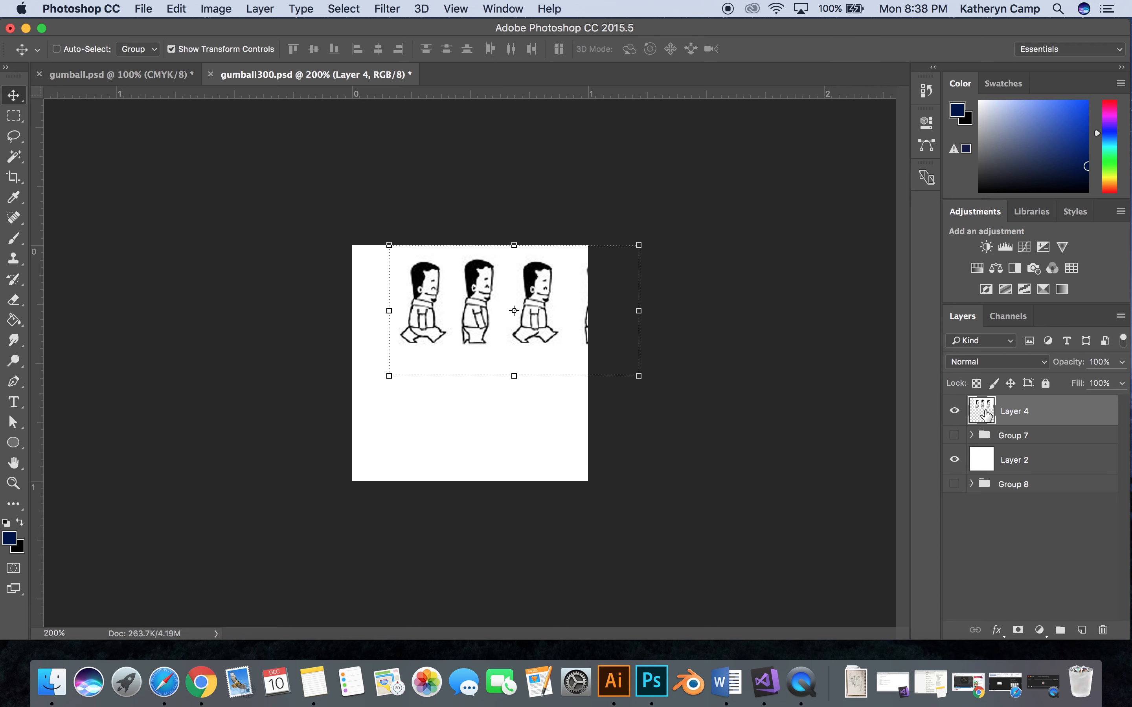
pyautogui.moveTo(472, 323); pyautogui.dragTo(435, 323)
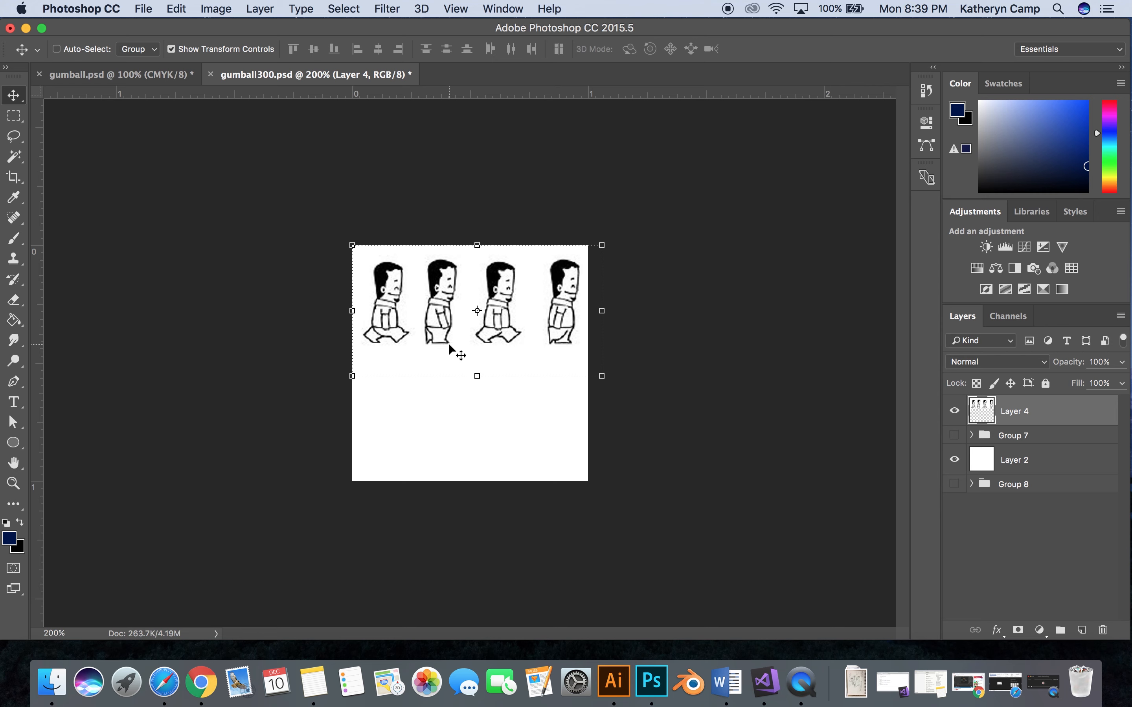
# - Hide Layer 4, then expand and show Group 7 with only its Layer 1 copy 3 frame visible
pyautogui.click(955, 413)
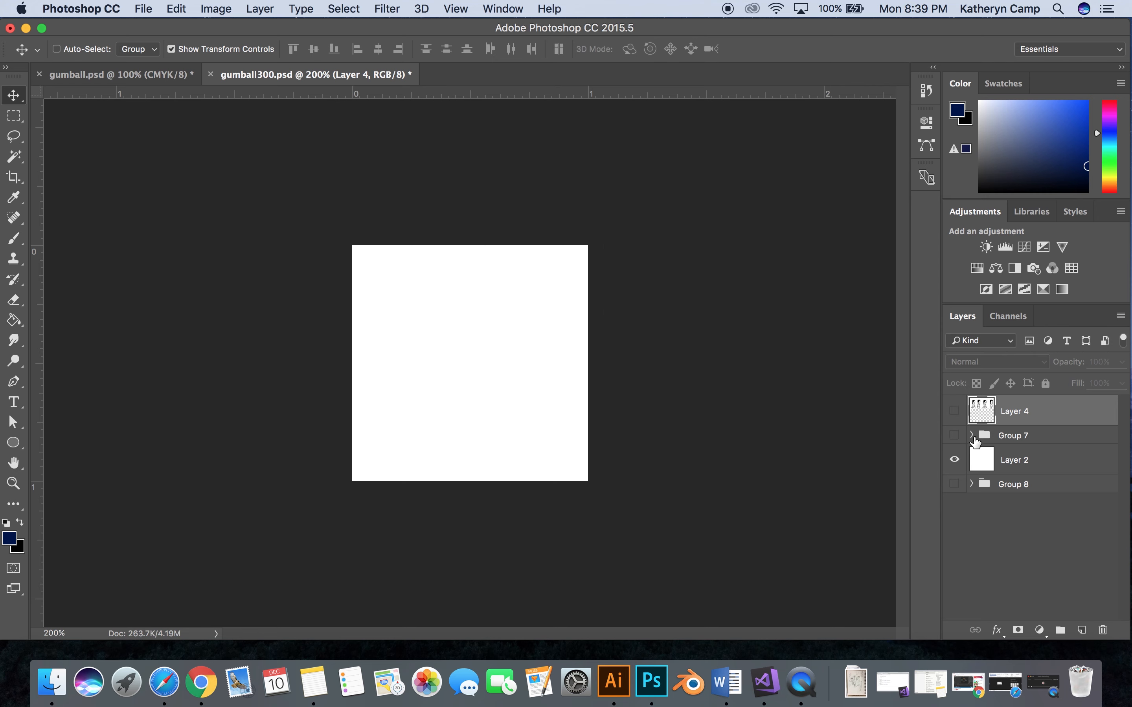
pyautogui.click(972, 436)
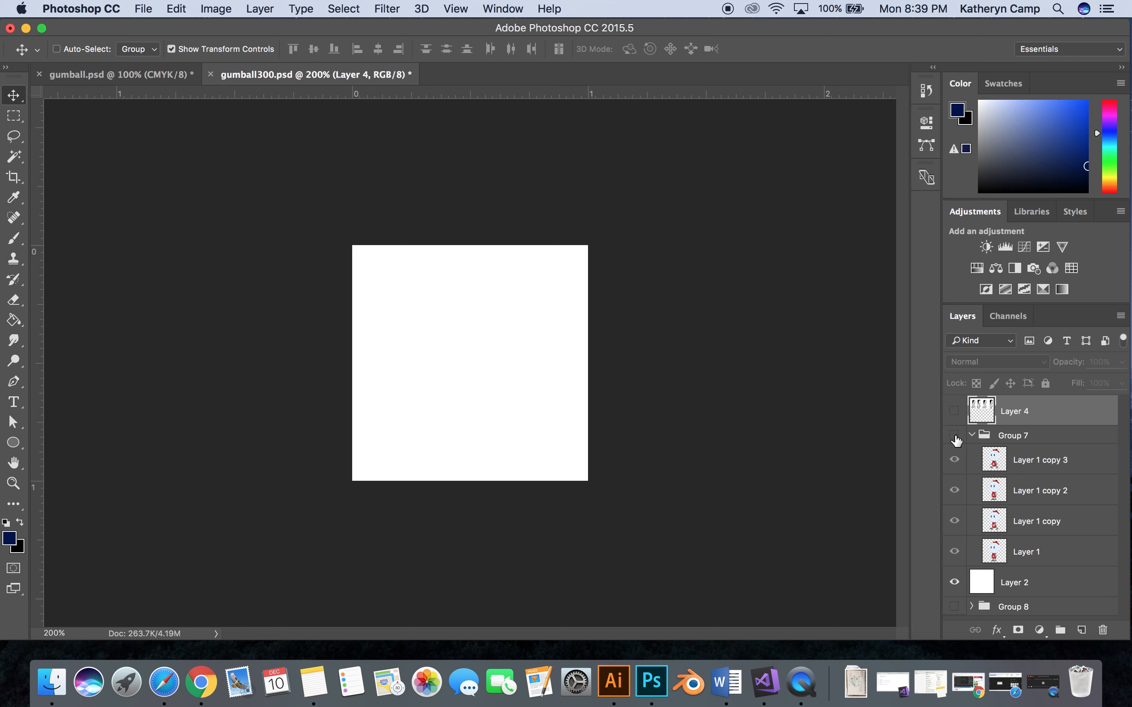
pyautogui.click(955, 435)
pyautogui.click(955, 491)
pyautogui.click(955, 521)
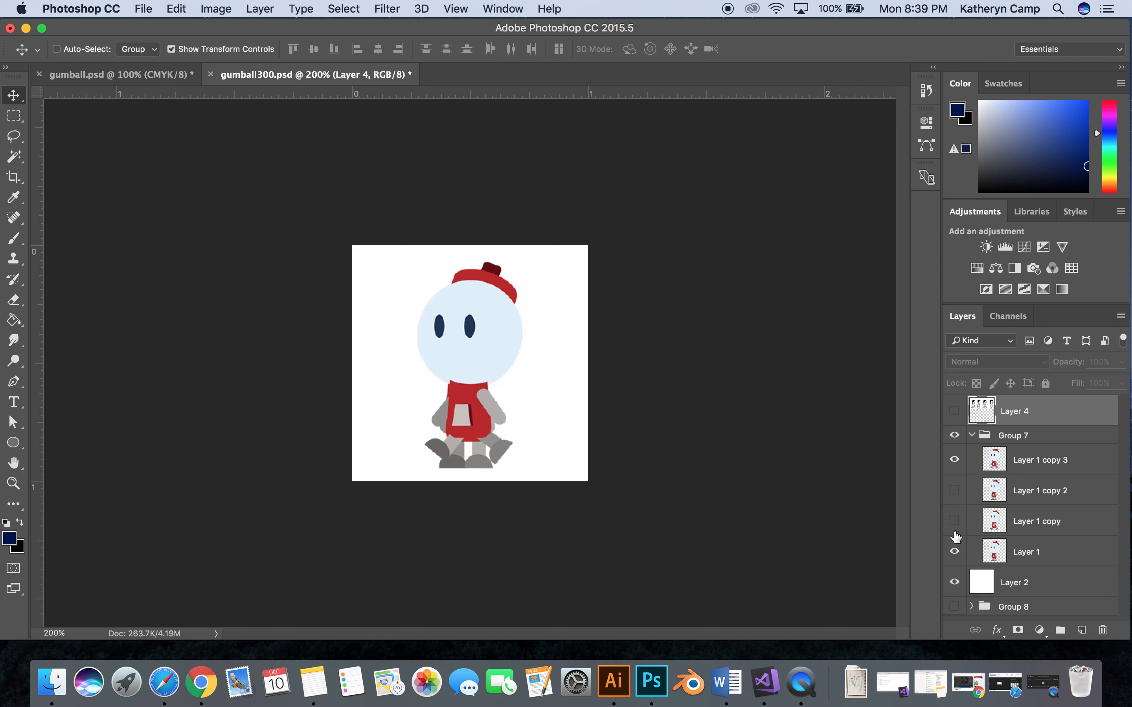
pyautogui.click(955, 552)
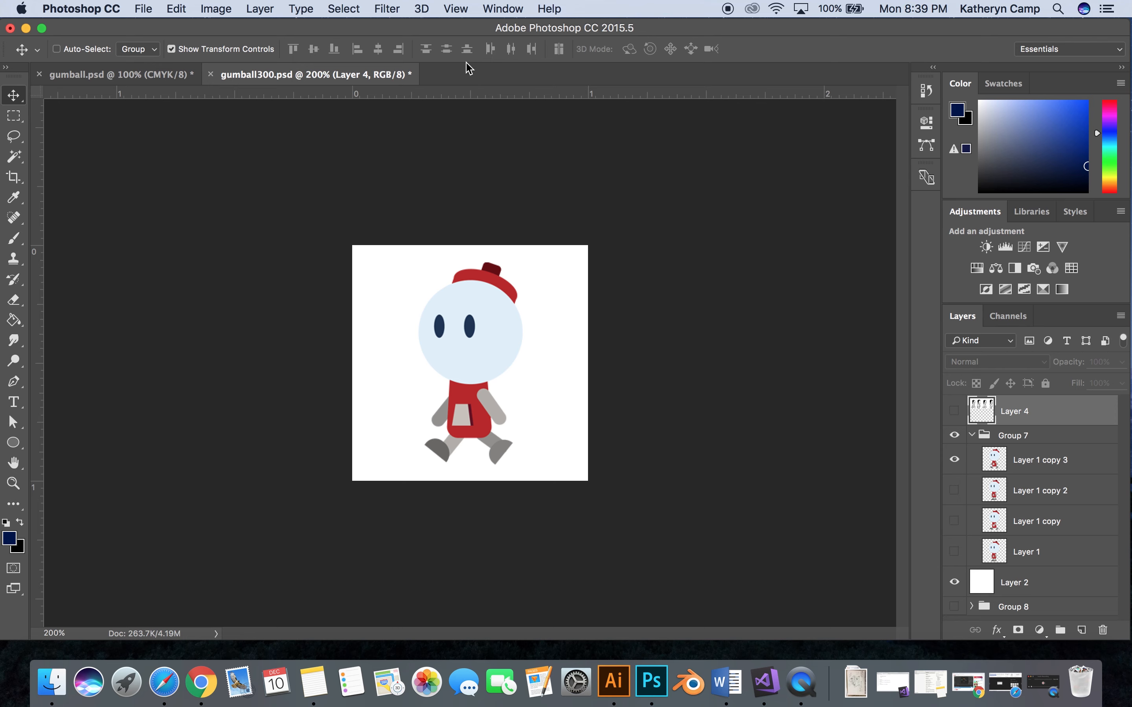
# - Add a vertical guide through the canvas centre and a horizontal guide at the character's feet
pyautogui.click(455, 9)
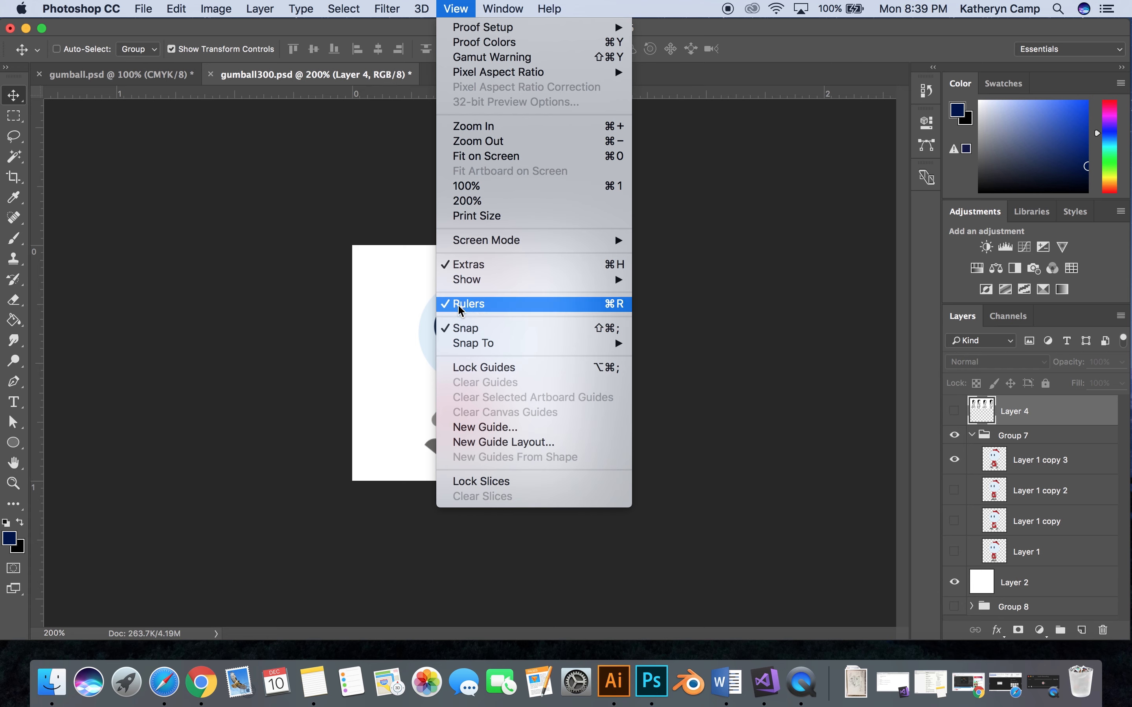
pyautogui.click(346, 178)
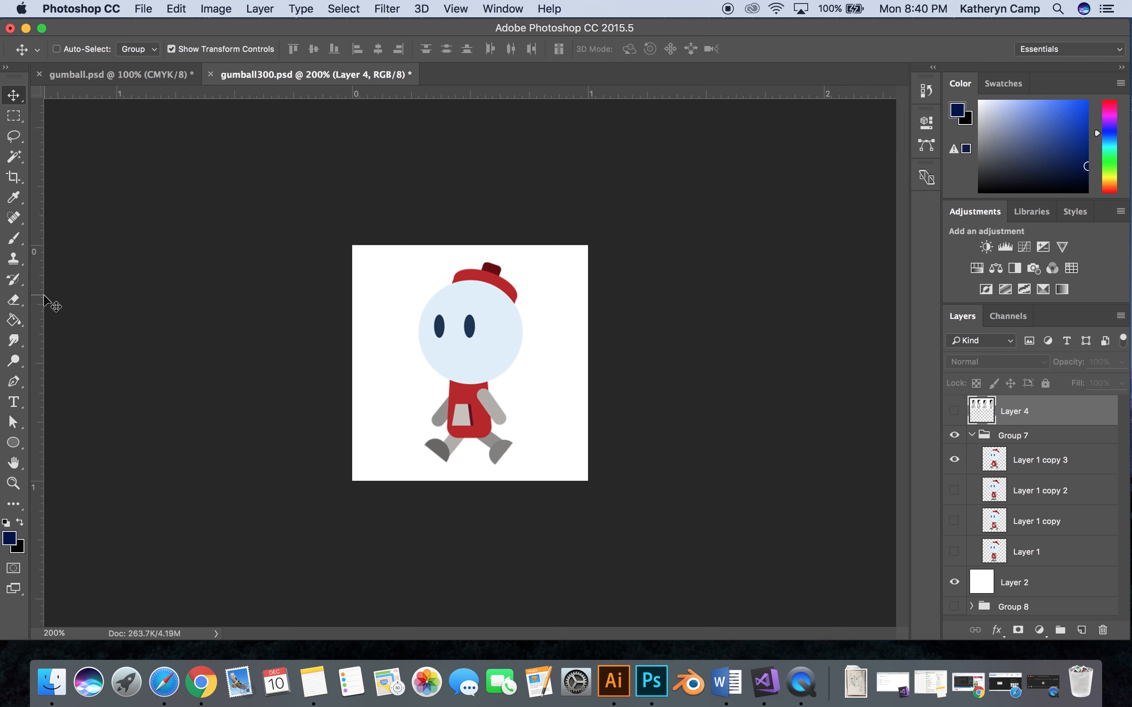
pyautogui.moveTo(44, 304); pyautogui.dragTo(468, 276)
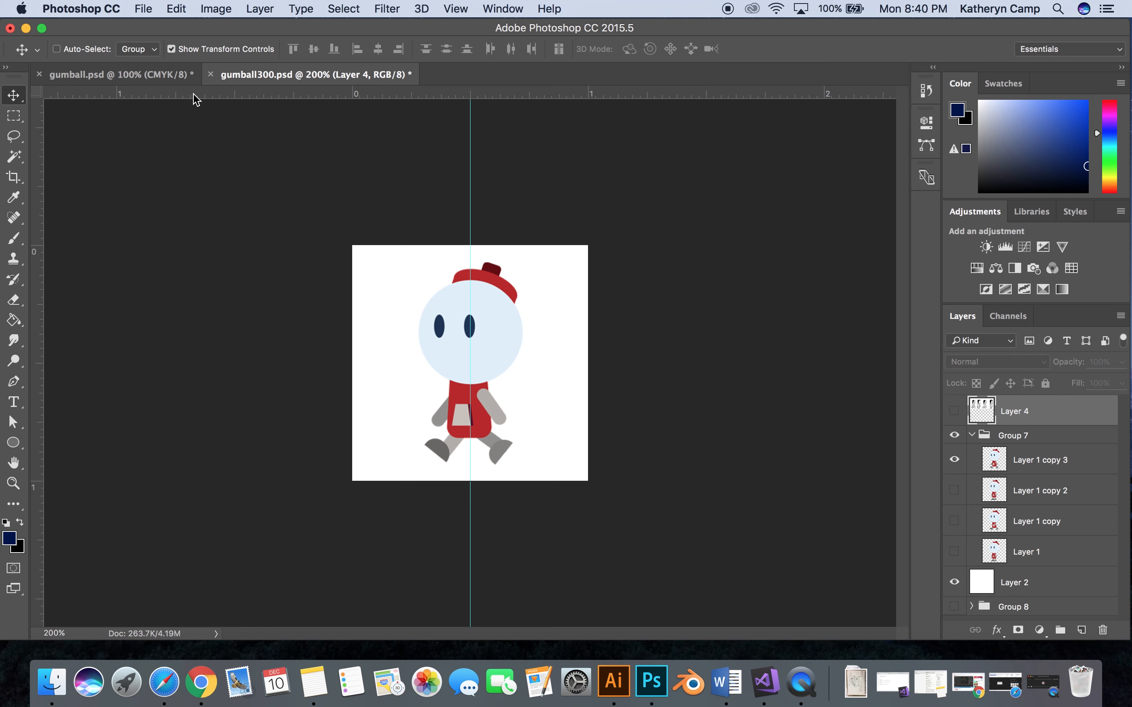
pyautogui.moveTo(195, 95); pyautogui.dragTo(232, 464)
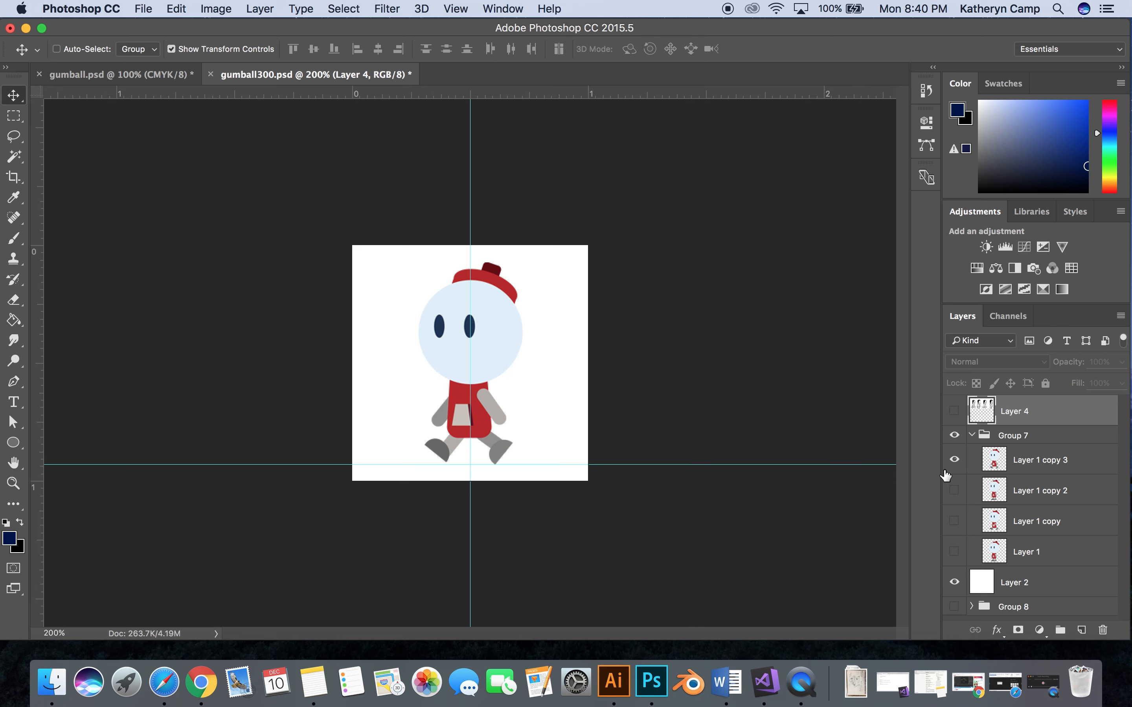
# - Show Layer 1 copy 2 instead of Layer 1 copy 3 and lower the horizontal guide to the soles of its feet
pyautogui.click(955, 460)
pyautogui.click(954, 489)
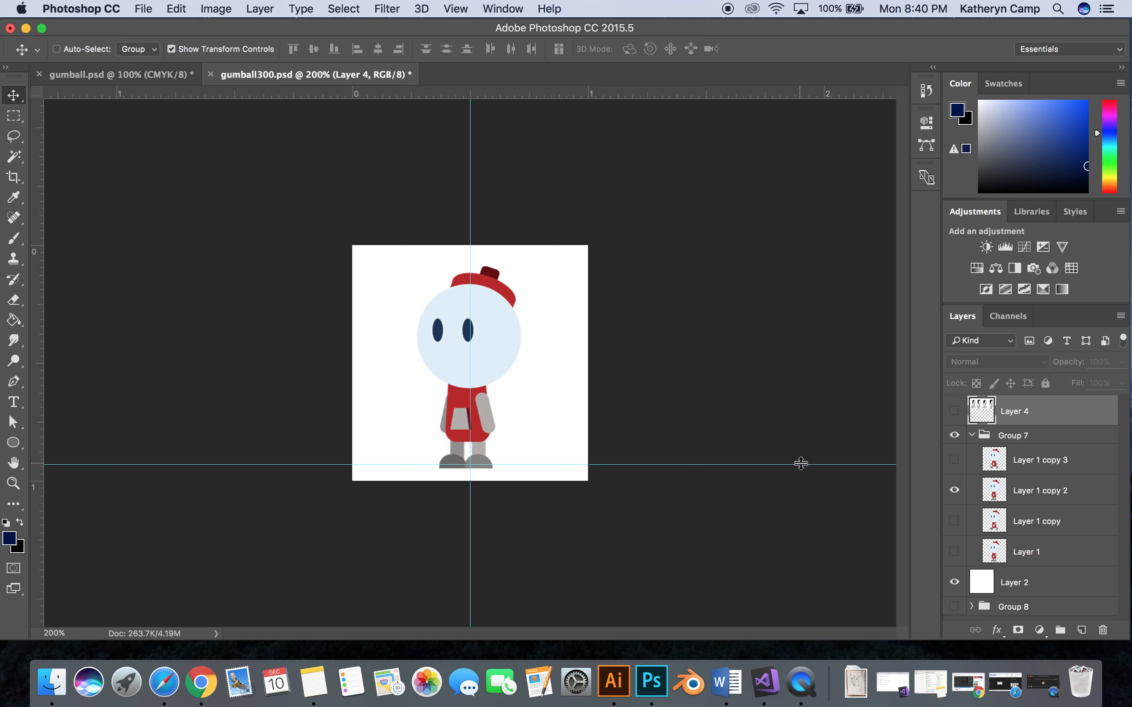
pyautogui.moveTo(800, 464); pyautogui.dragTo(799, 468)
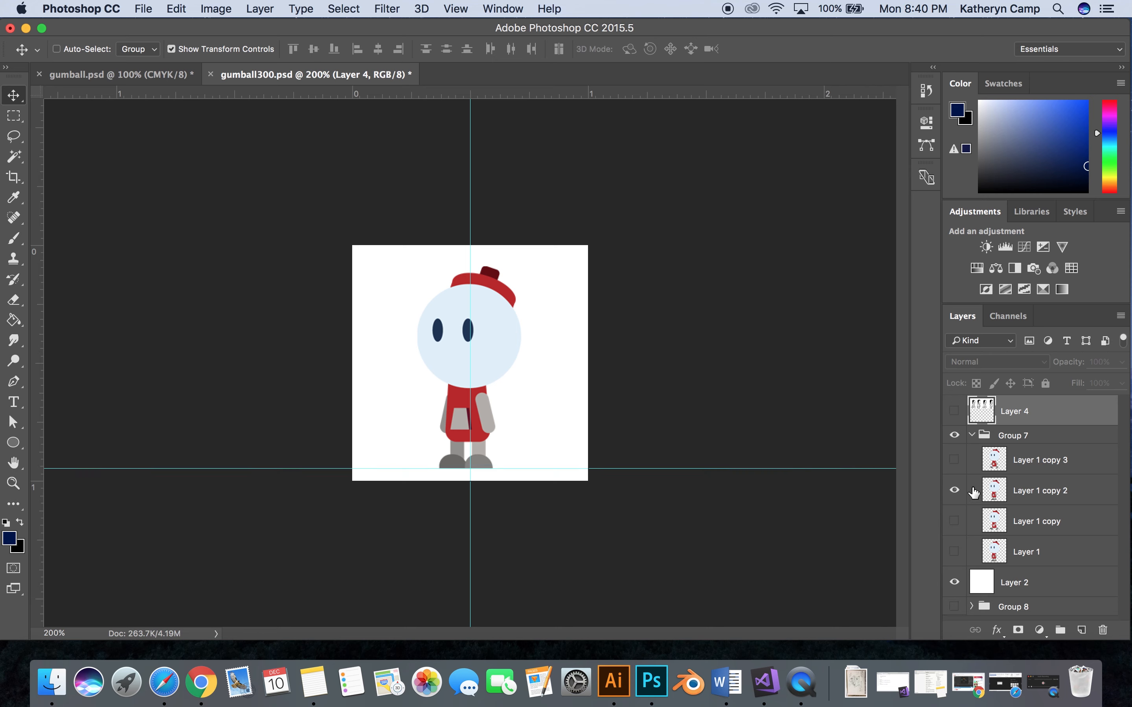
# - Check the Group 7 frames against the guides one at a time, down to Layer 1 and back up to Layer 1 copy 3
pyautogui.click(954, 489)
pyautogui.click(954, 521)
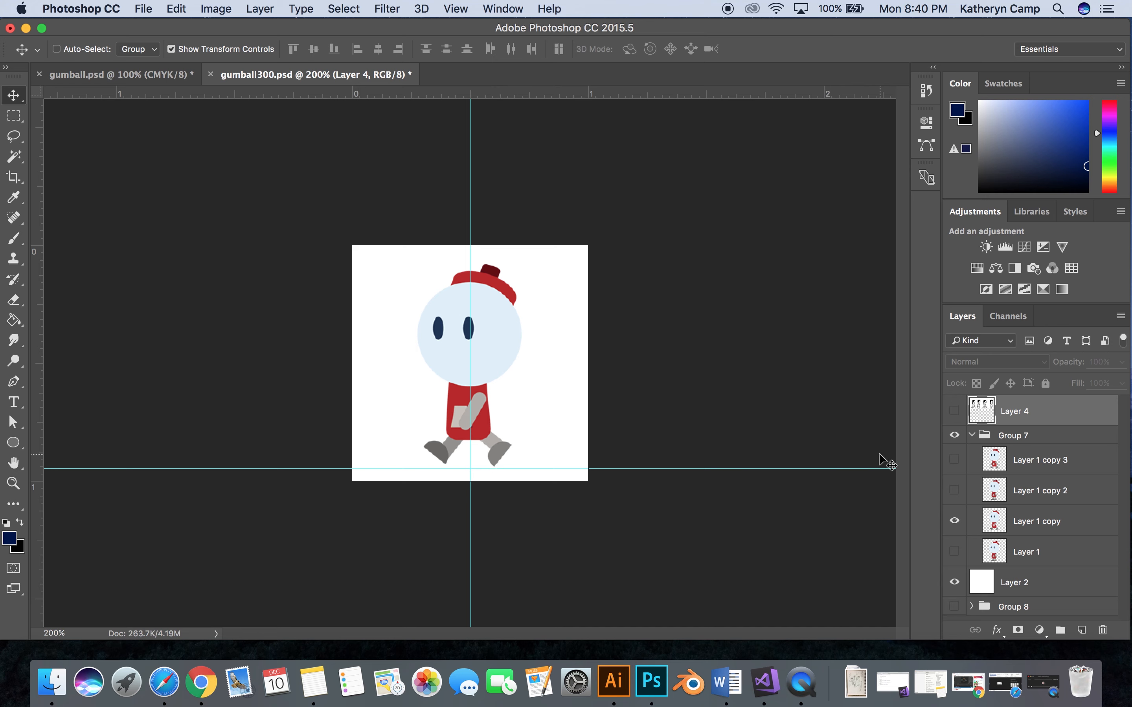
pyautogui.click(954, 521)
pyautogui.click(954, 552)
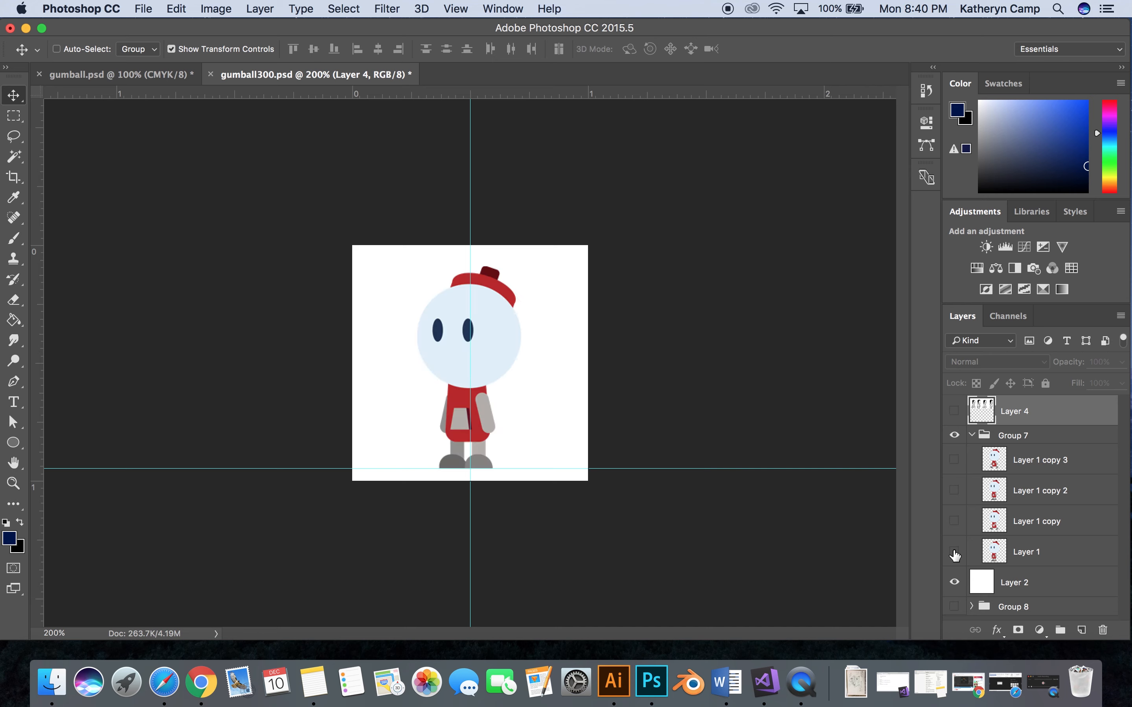
pyautogui.click(955, 552)
pyautogui.click(954, 521)
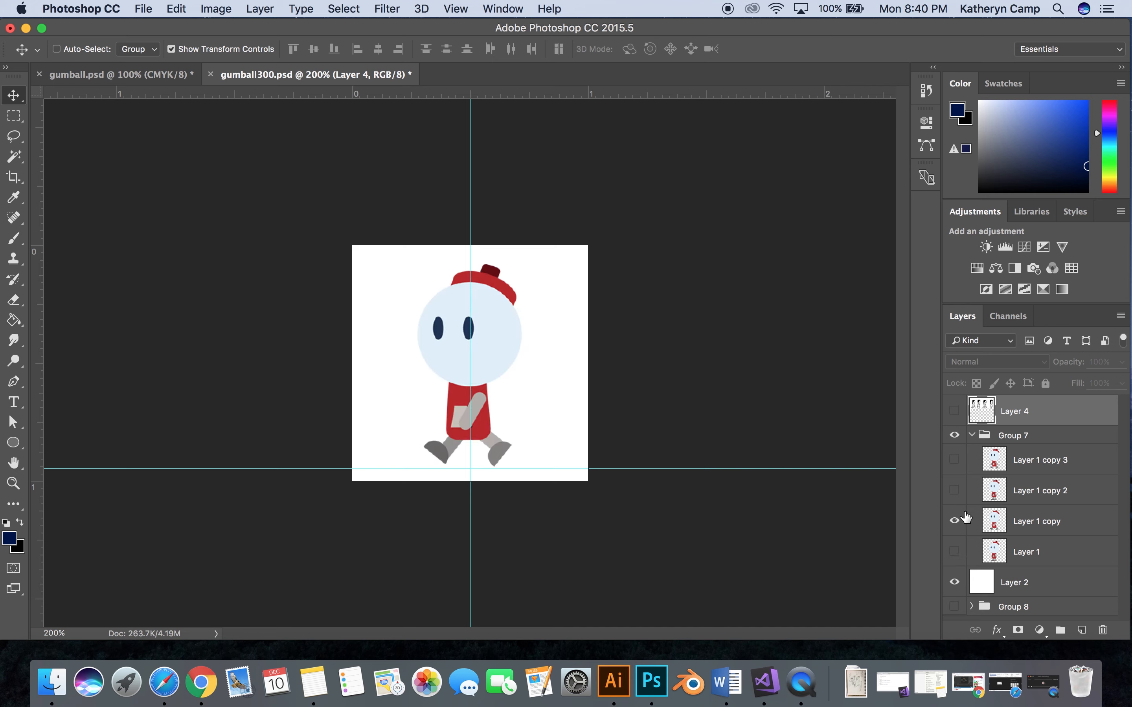
pyautogui.click(955, 521)
pyautogui.click(954, 491)
pyautogui.click(954, 490)
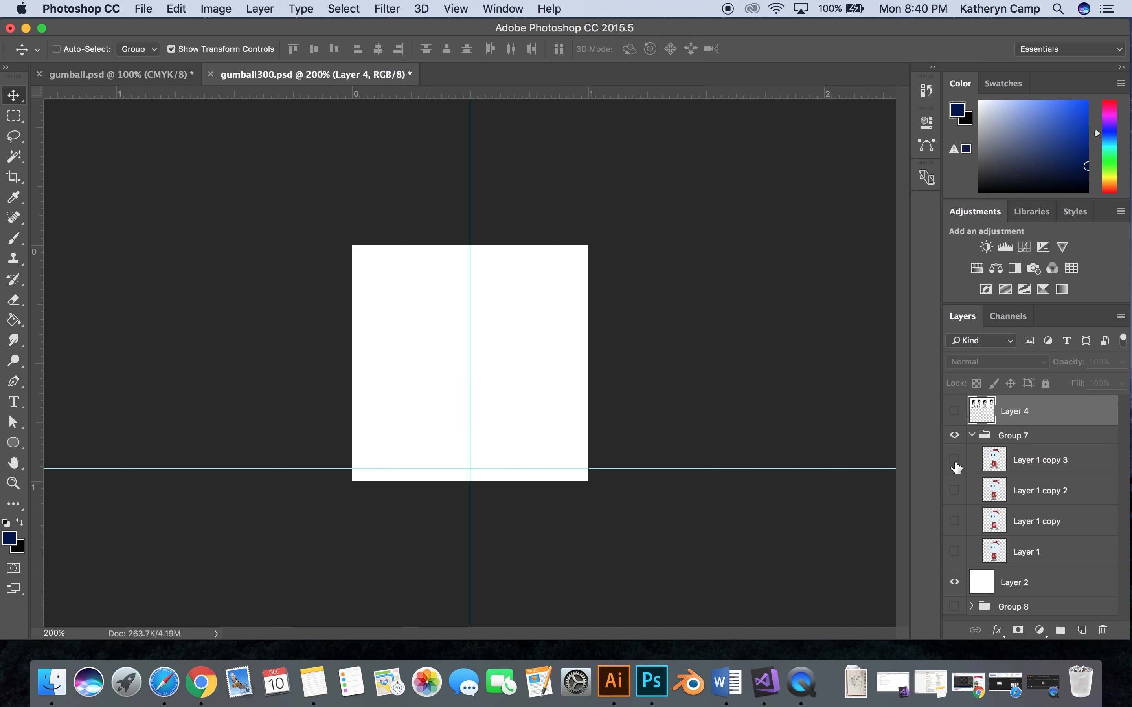
pyautogui.click(954, 460)
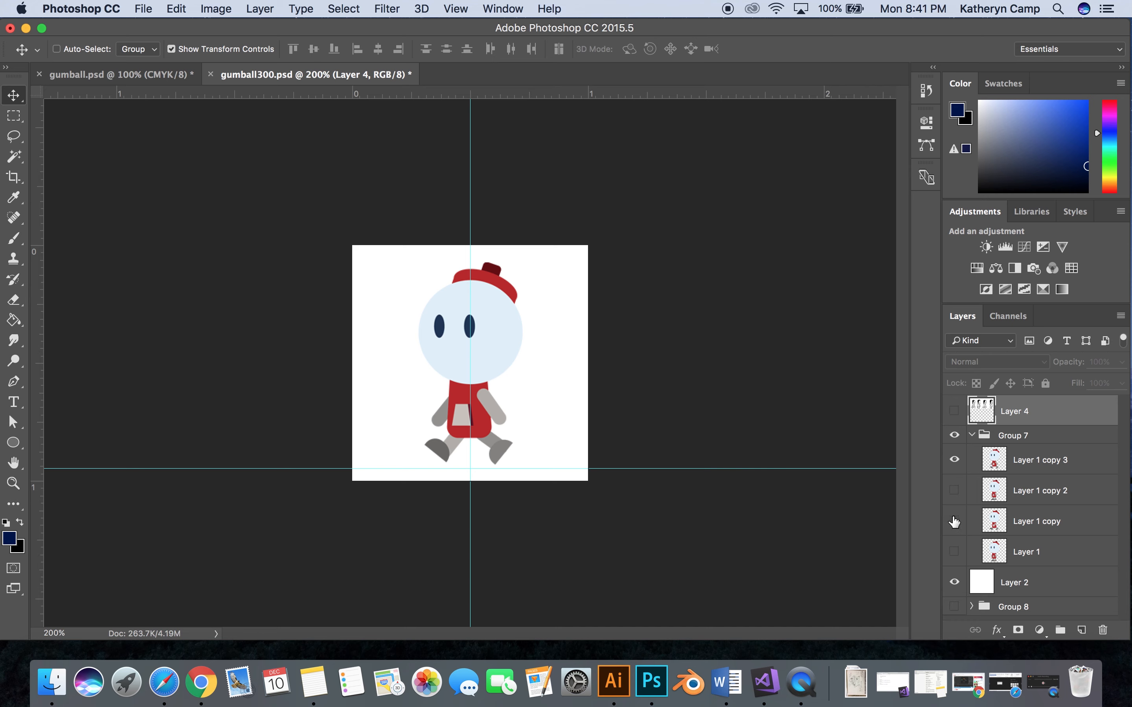
# - Preview the walk cycle by showing each frame alone in order from Layer 1 copy 3 down to Layer 1
pyautogui.click(953, 462)
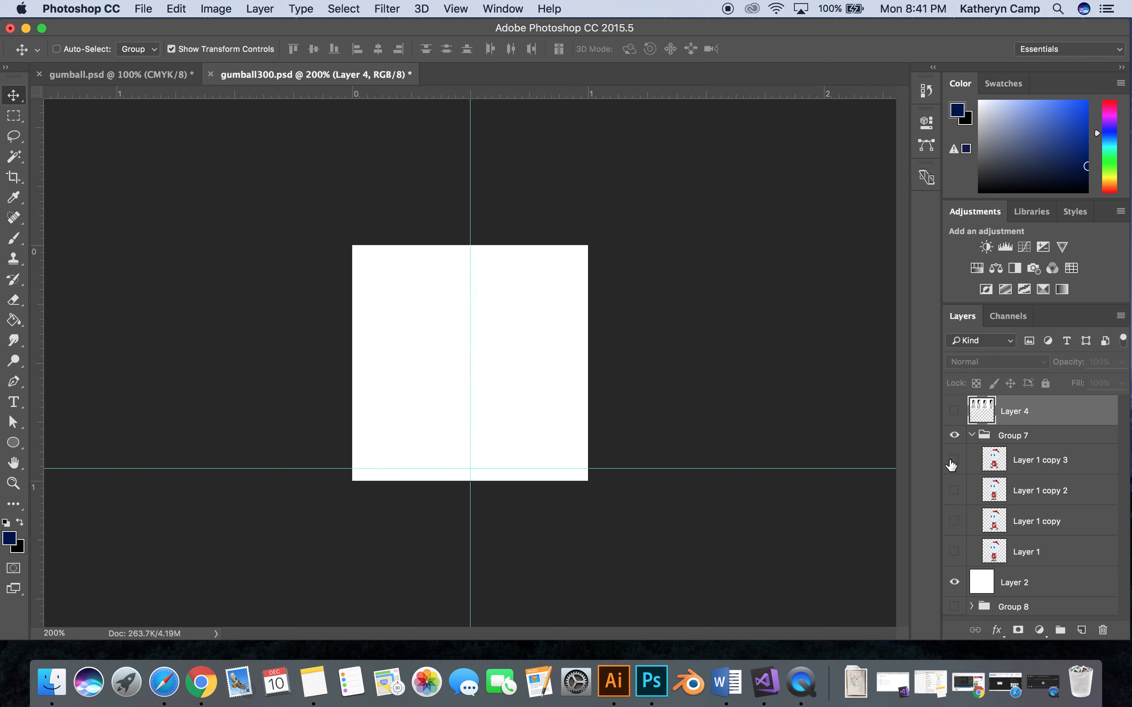
pyautogui.click(954, 491)
pyautogui.click(954, 491)
pyautogui.click(954, 521)
pyautogui.click(954, 521)
pyautogui.click(954, 552)
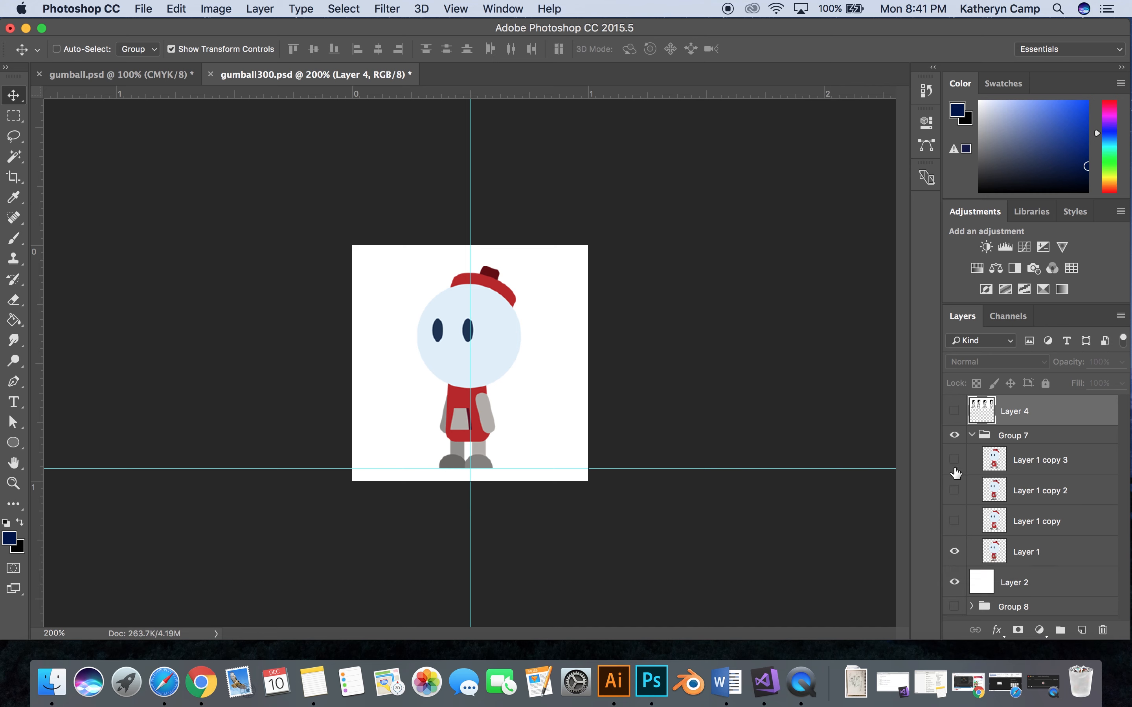
# - Compare the Layer 4 reference poses with the Layer 1 copy 3 frame and view the sprite sheet in gumball.psd
pyautogui.click(954, 552)
pyautogui.click(954, 410)
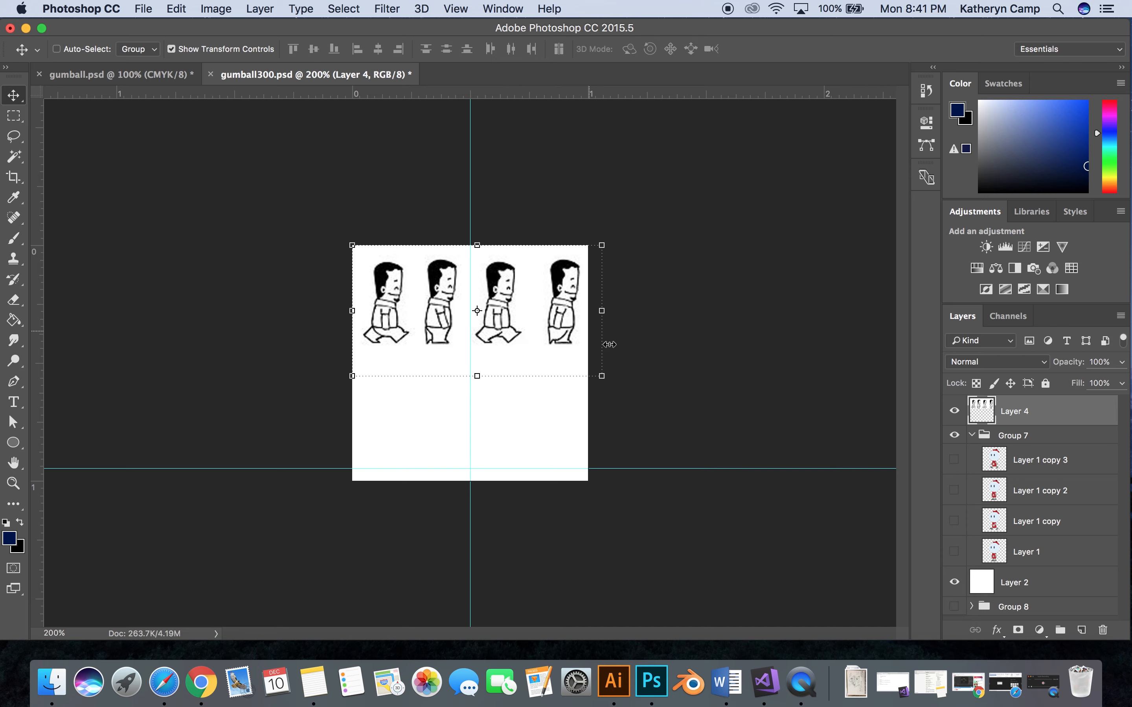
pyautogui.click(954, 411)
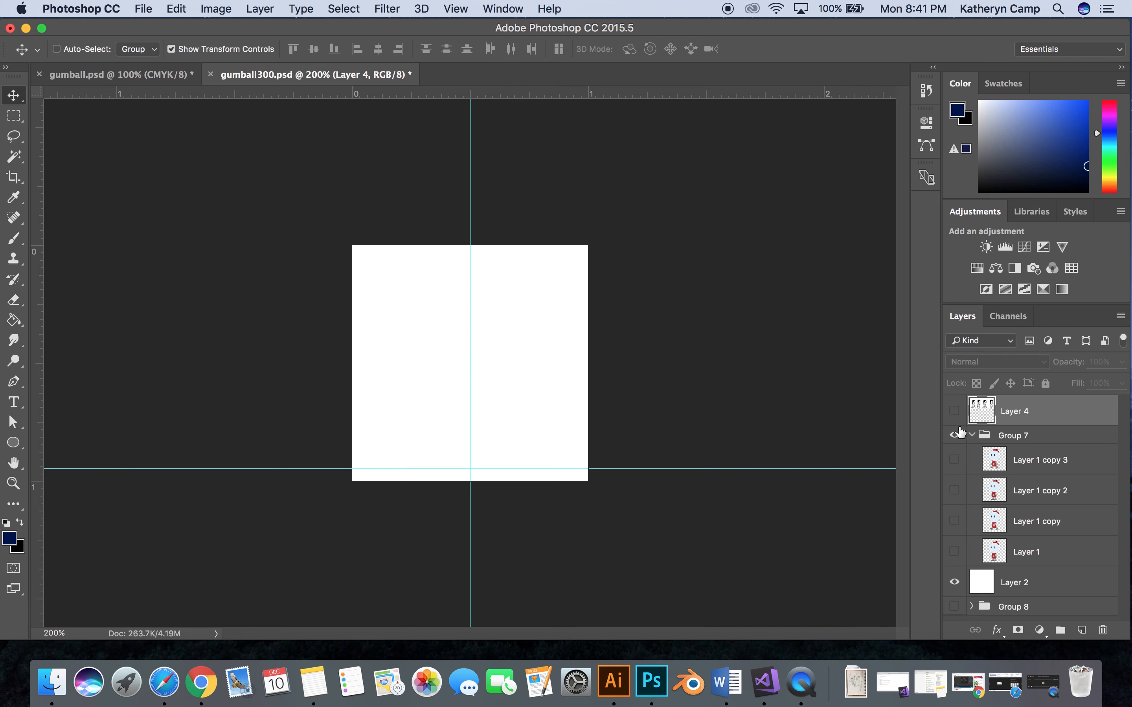
pyautogui.click(954, 460)
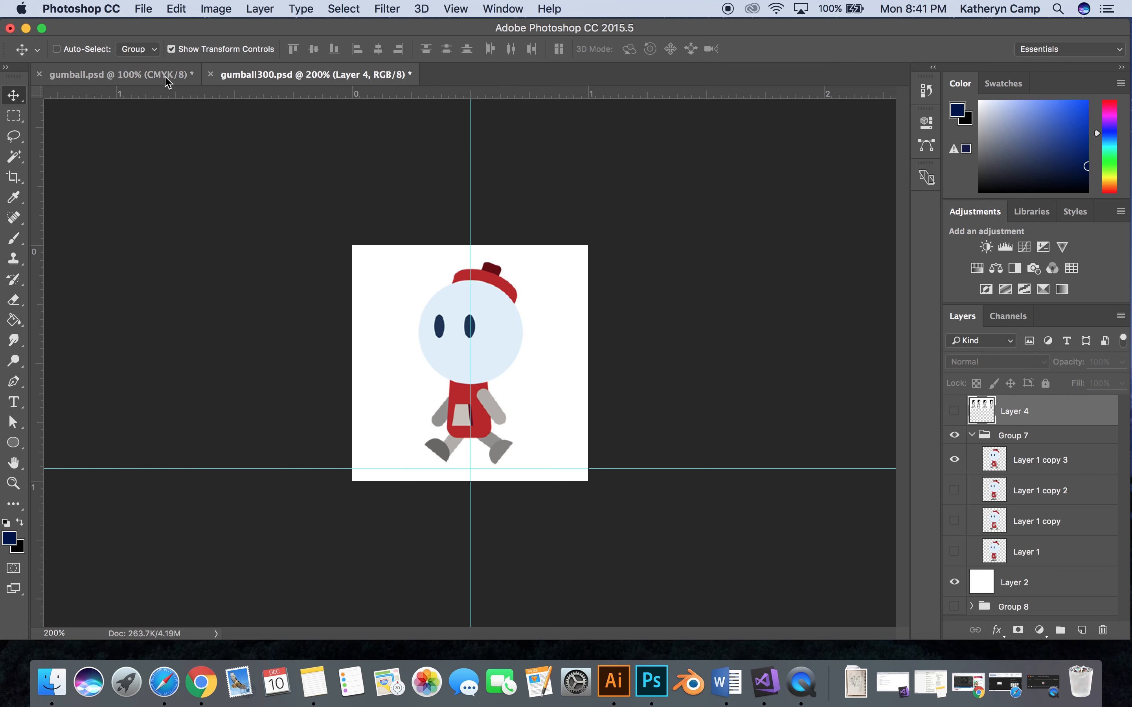
pyautogui.click(184, 76)
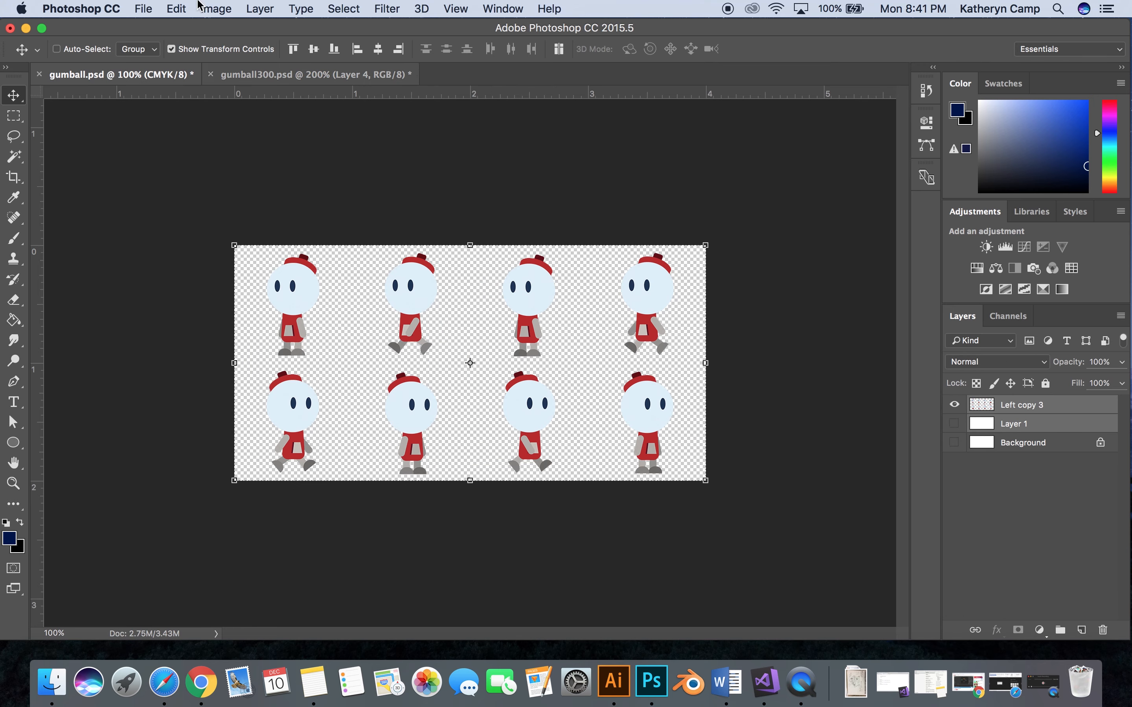
pyautogui.click(242, 76)
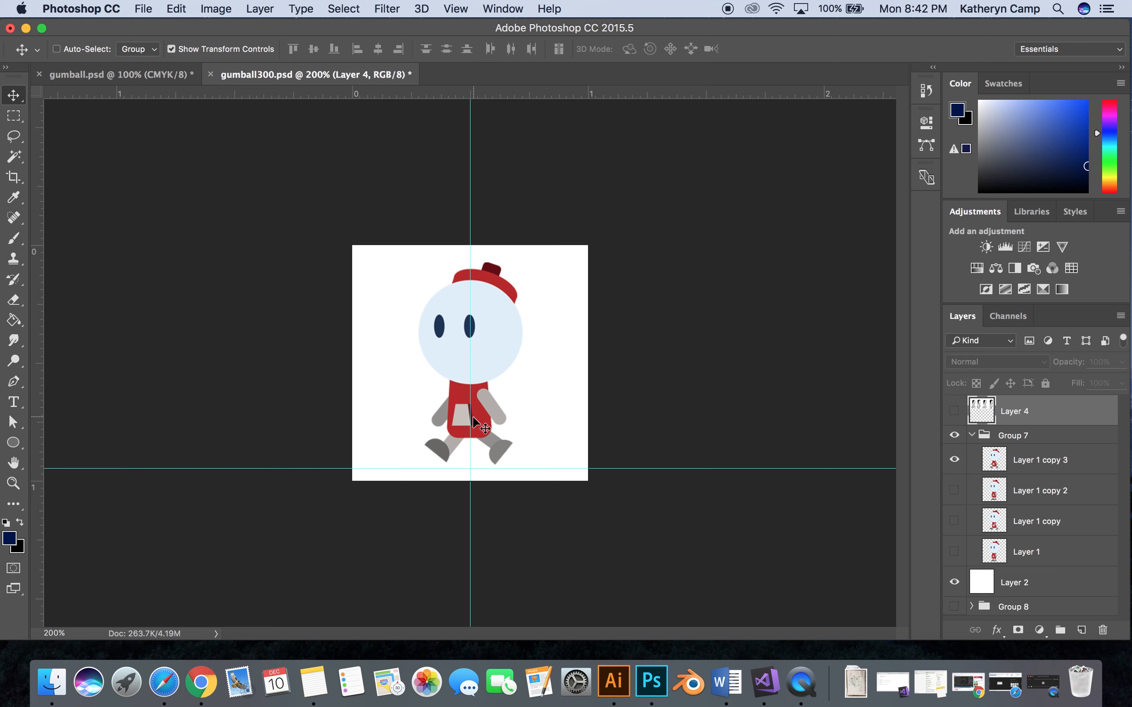
# - Create a new document 1200 pixels wide and 600 pixels high at 300 pixels per inch
pyautogui.click(153, 14)
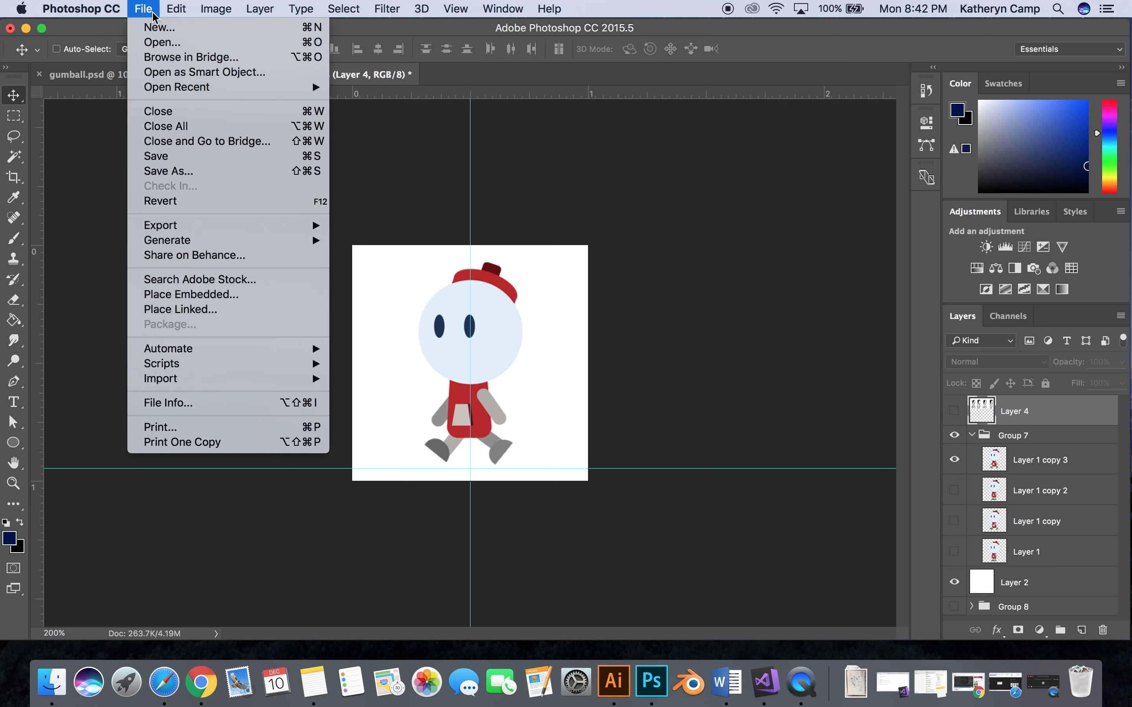
pyautogui.click(155, 32)
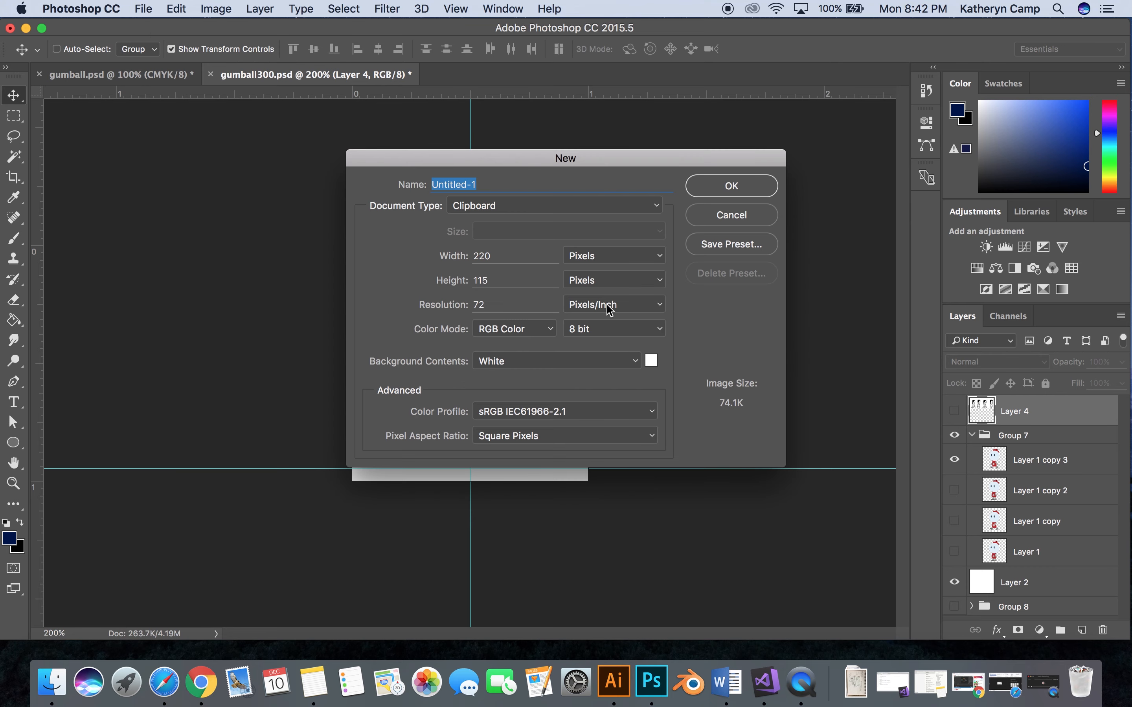
pyautogui.moveTo(508, 304); pyautogui.dragTo(443, 302)
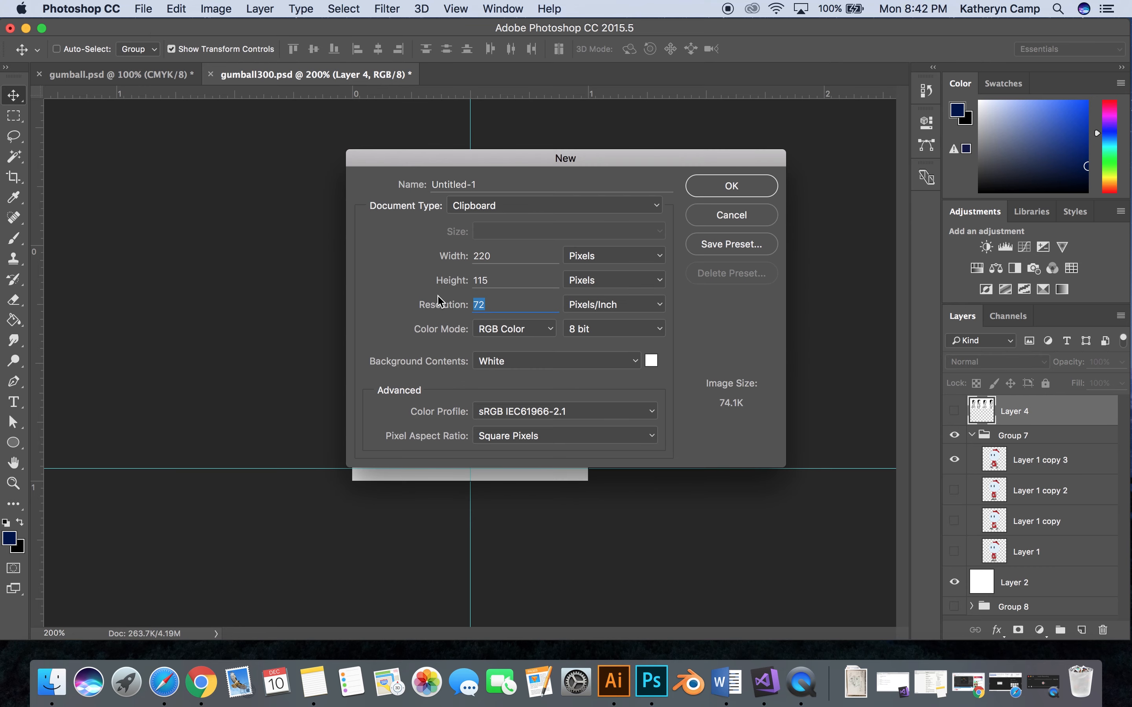
pyautogui.write('300')
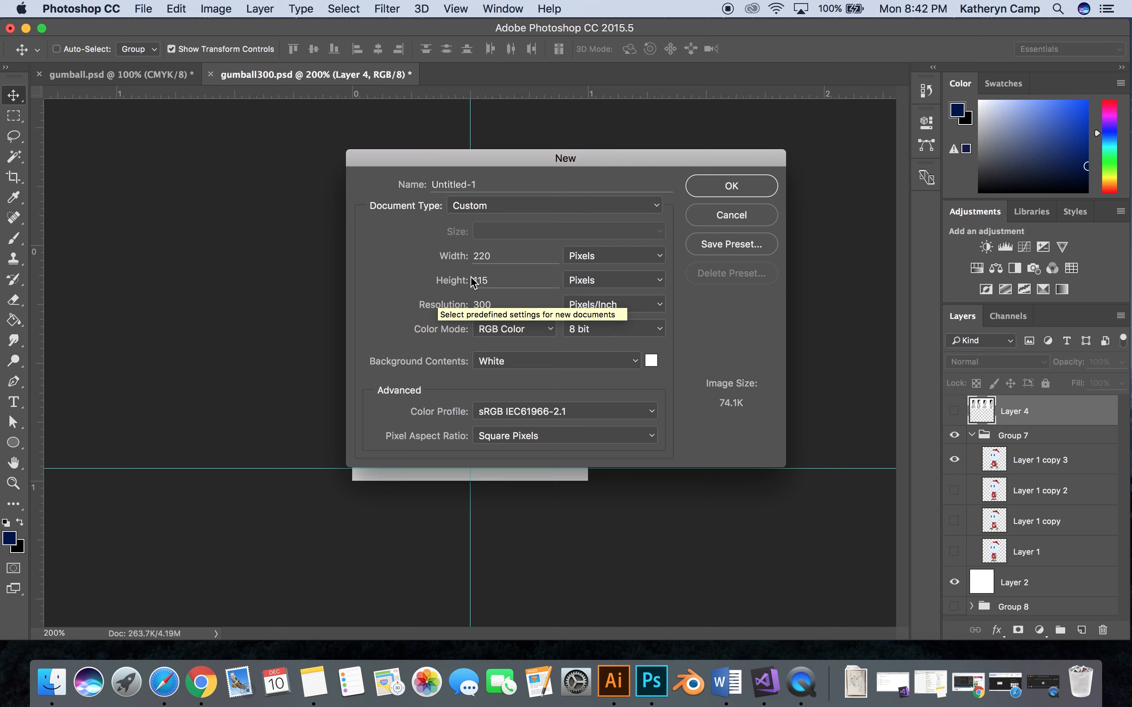
pyautogui.doubleClick(506, 254)
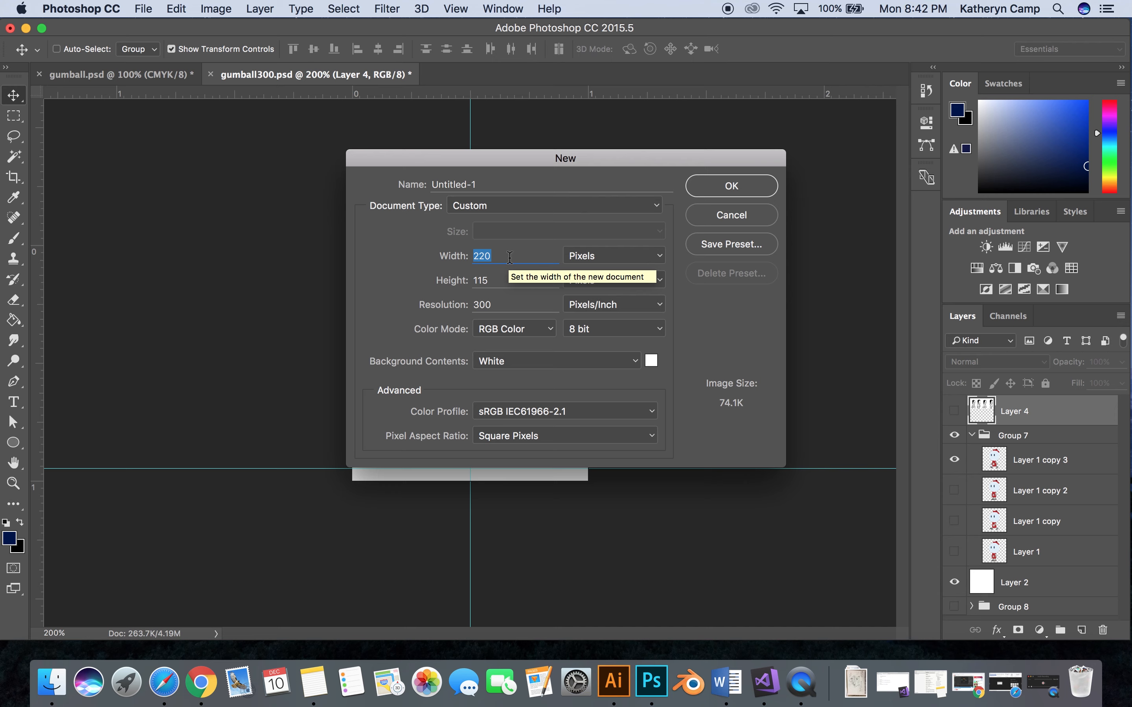
pyautogui.write('1200')
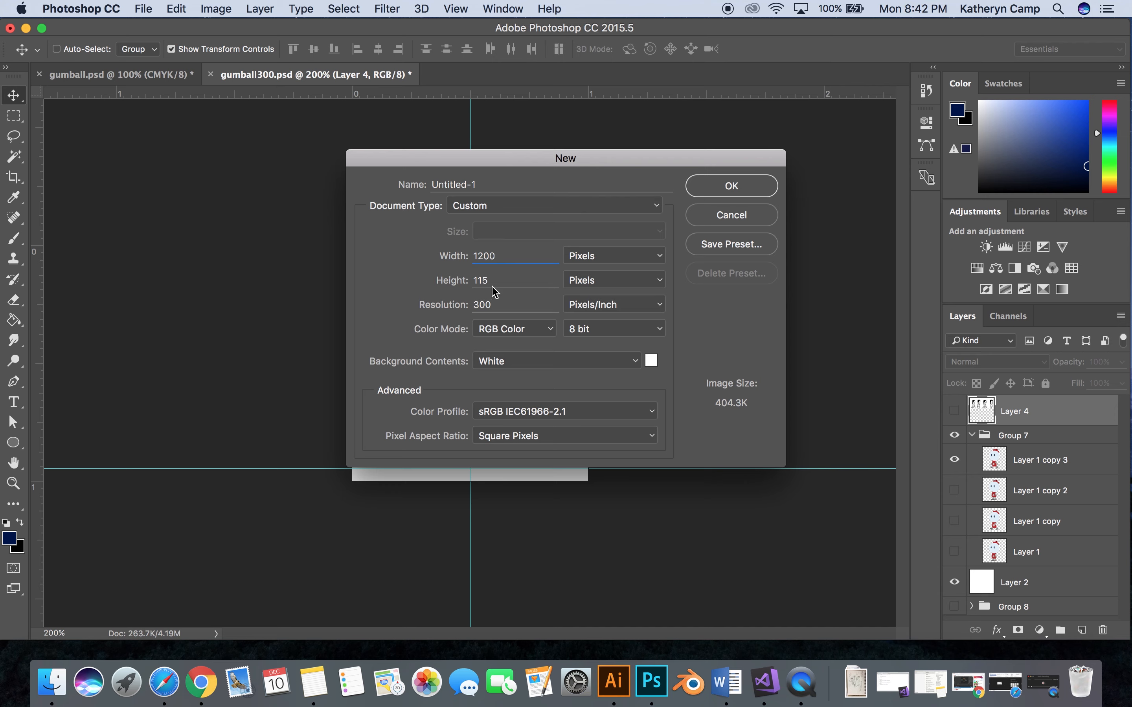
pyautogui.click(494, 279)
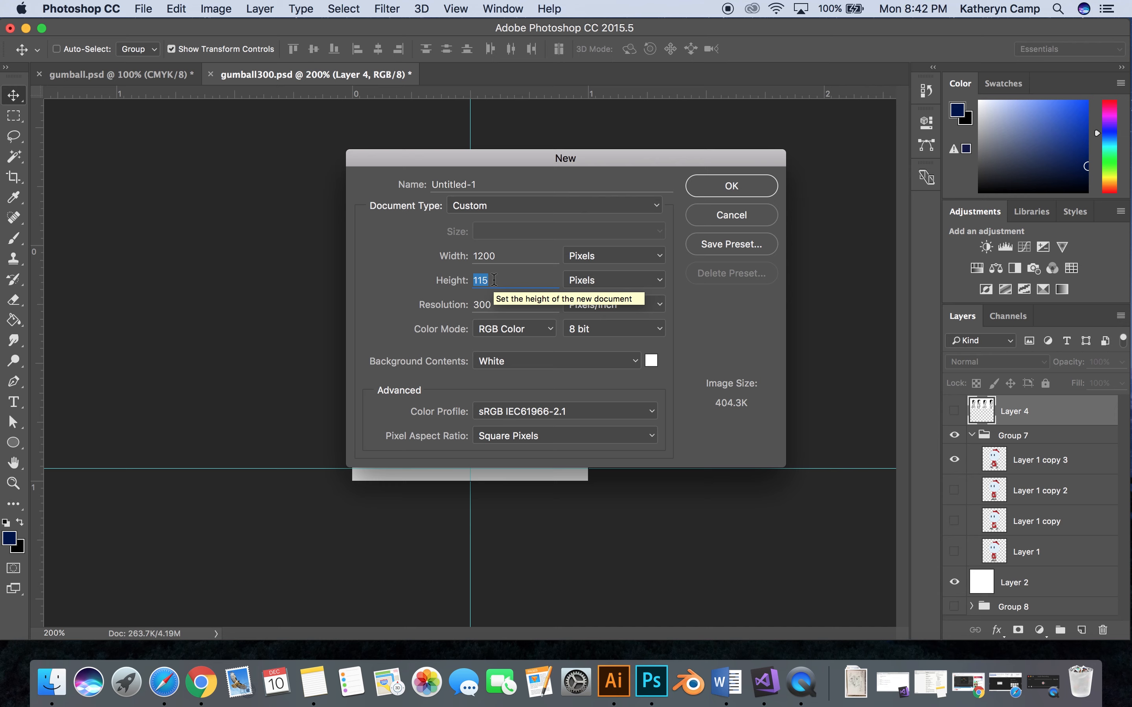
pyautogui.write('600')
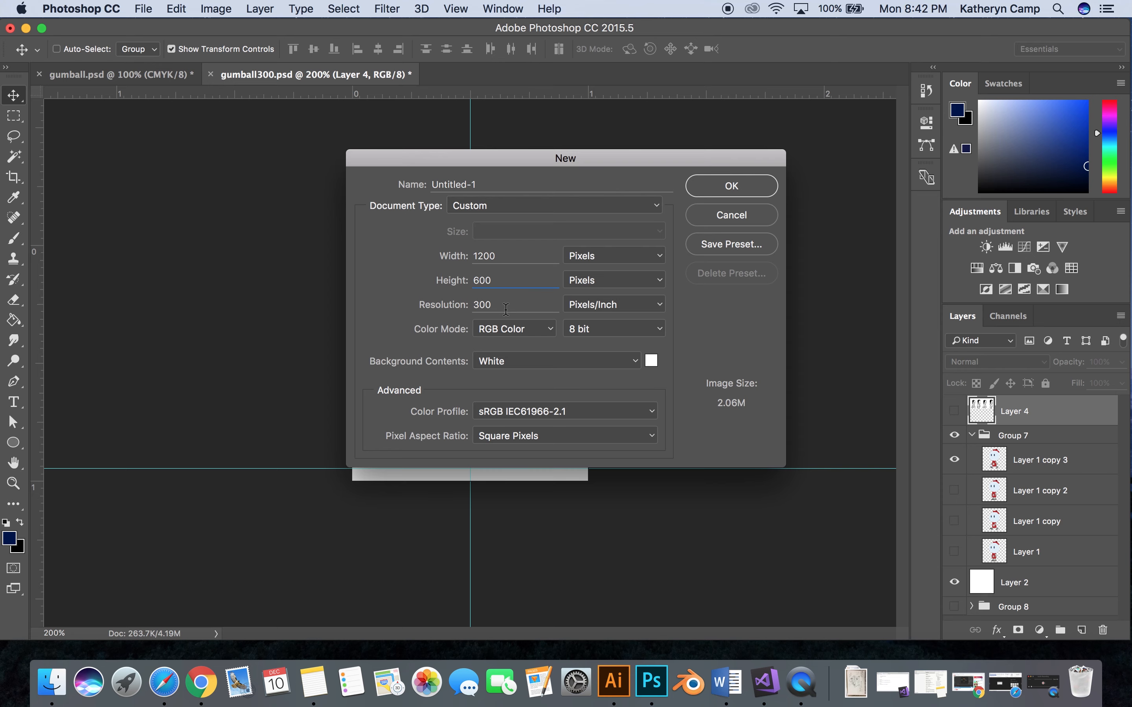
pyautogui.click(706, 195)
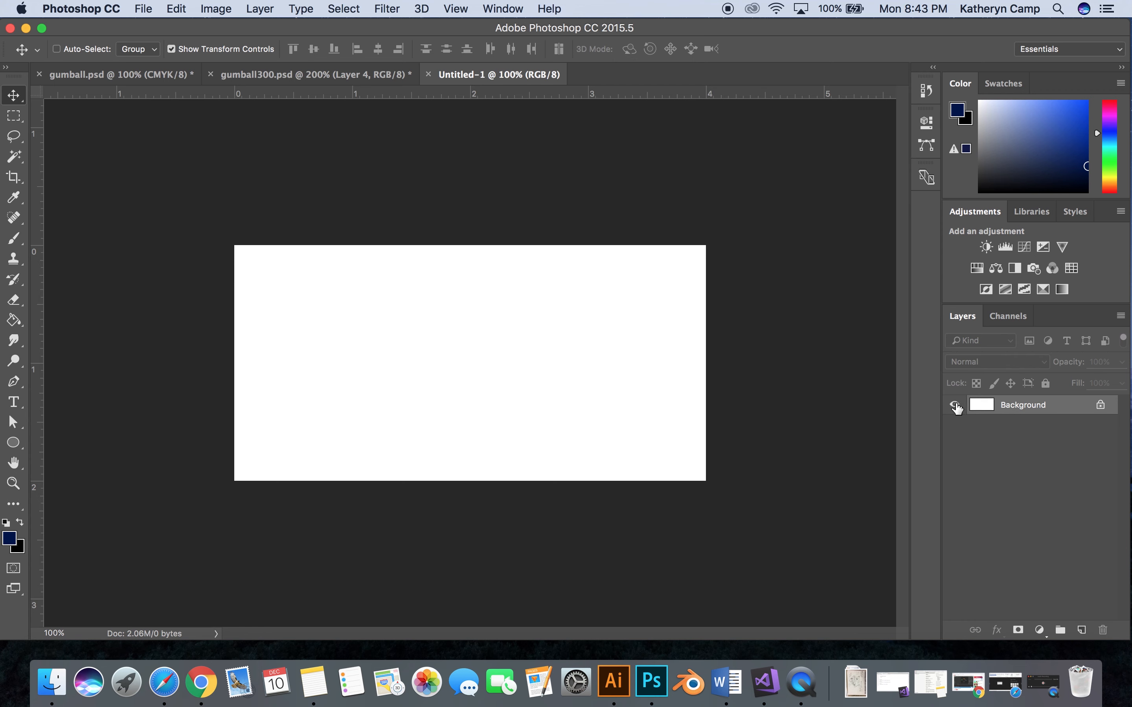
# - Convert the locked Background of the new document into a regular layer and hide it
pyautogui.doubleClick(1058, 407)
pyautogui.click(689, 283)
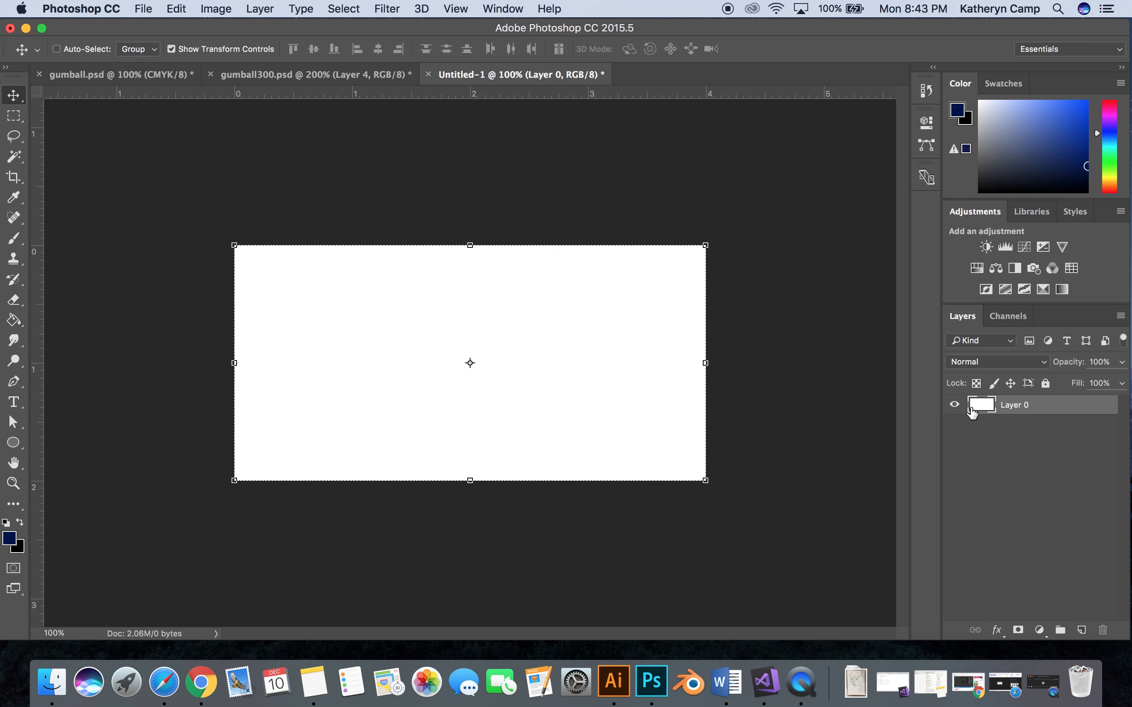
pyautogui.click(955, 406)
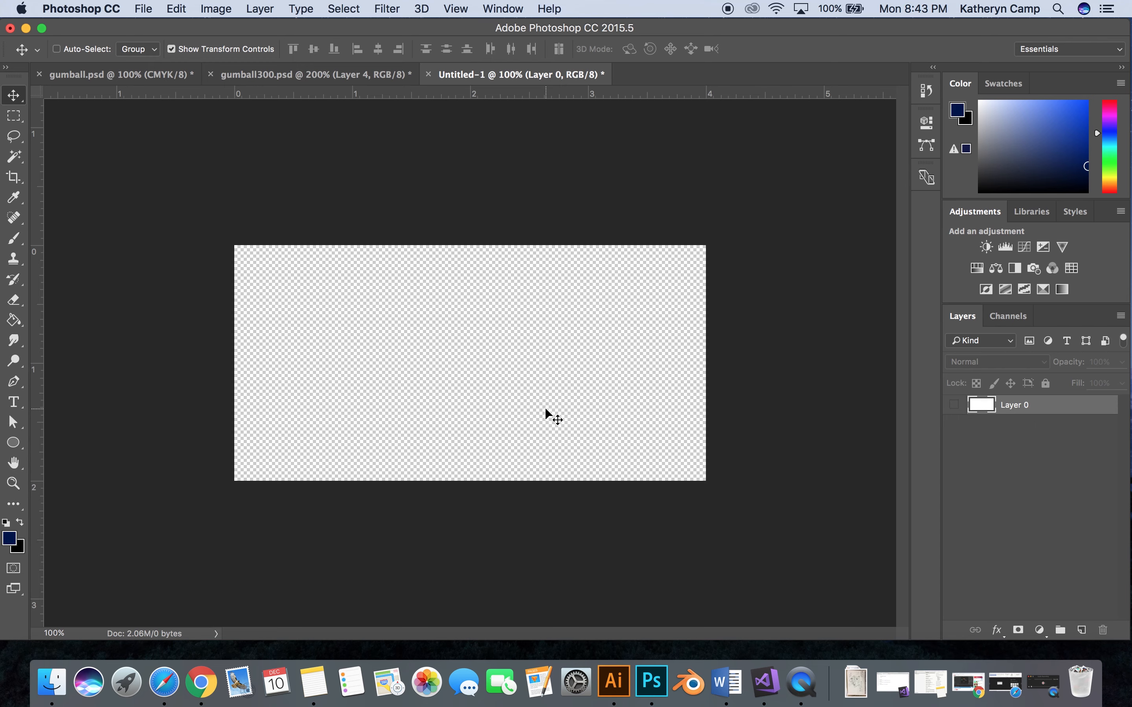
pyautogui.click(347, 80)
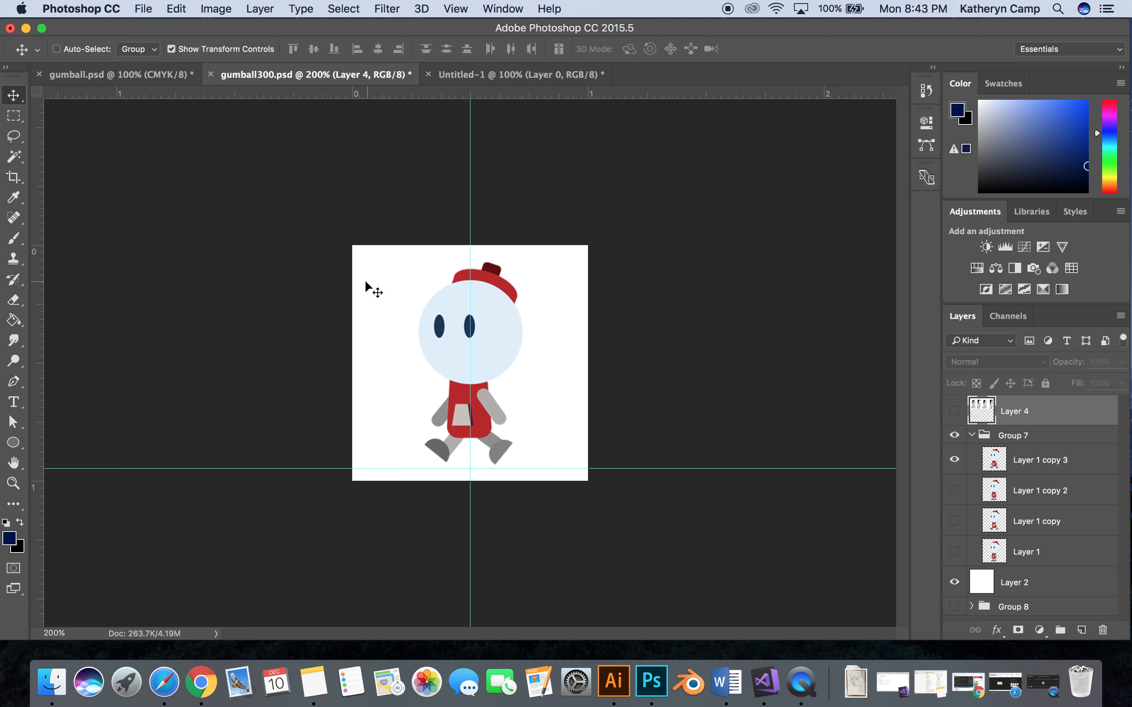
pyautogui.click(1071, 472)
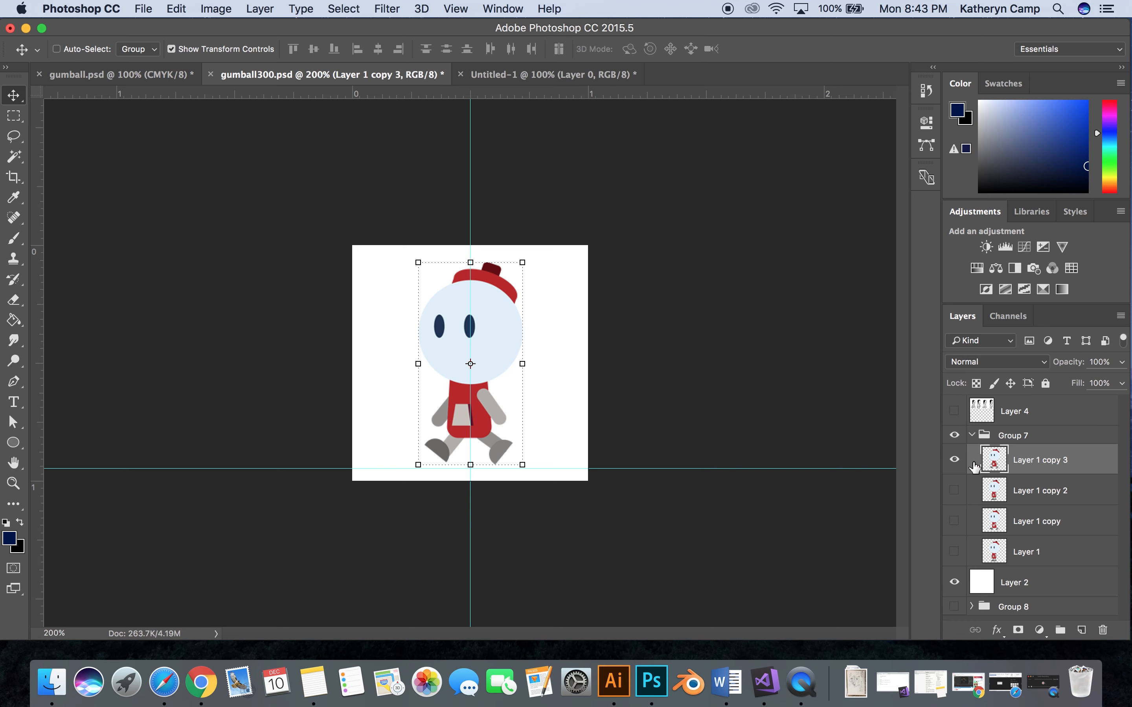
pyautogui.moveTo(510, 334); pyautogui.dragTo(541, 78)
pyautogui.moveTo(482, 237); pyautogui.dragTo(309, 305)
pyautogui.press('Delete')
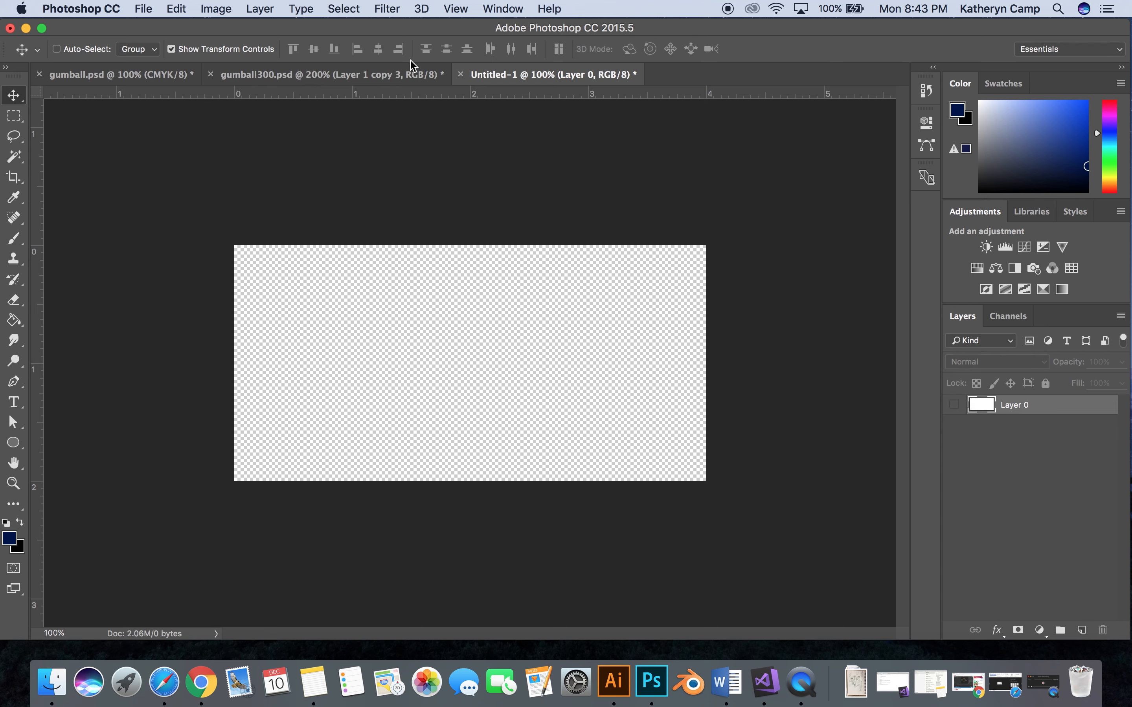
# - Copy Layer 1 copy 3 together with the white Layer 2 from gumball300.psd into the Untitled-1 document
pyautogui.click(408, 74)
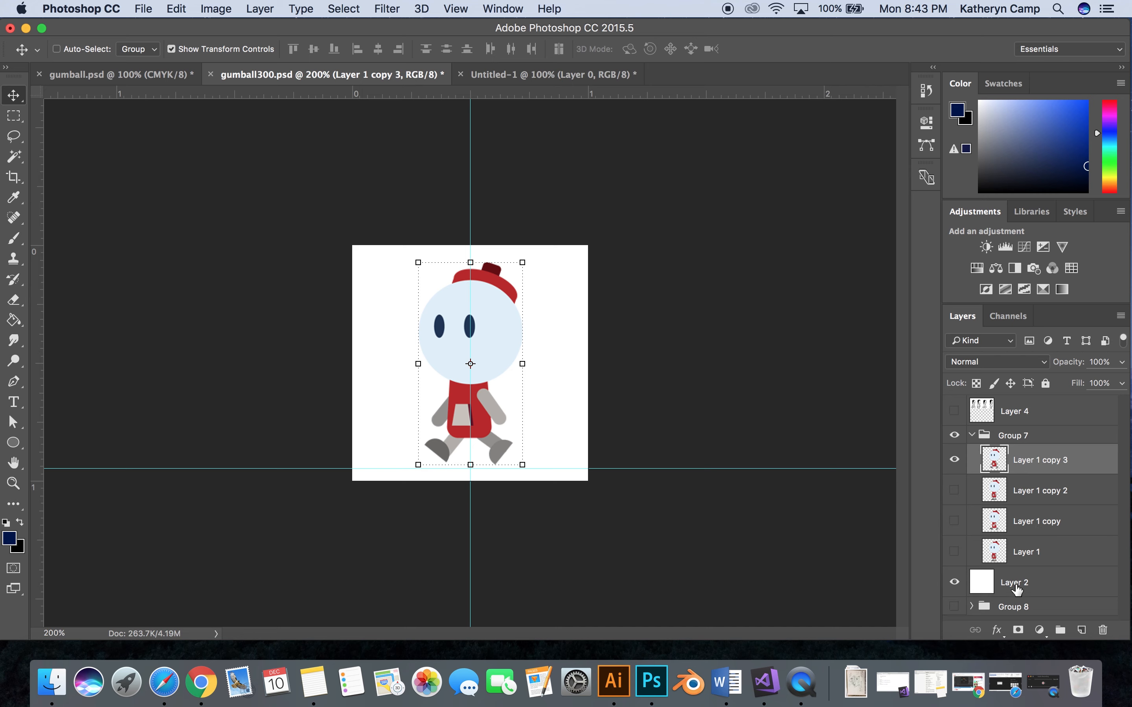
pyautogui.click(1047, 582)
pyautogui.click(1064, 422)
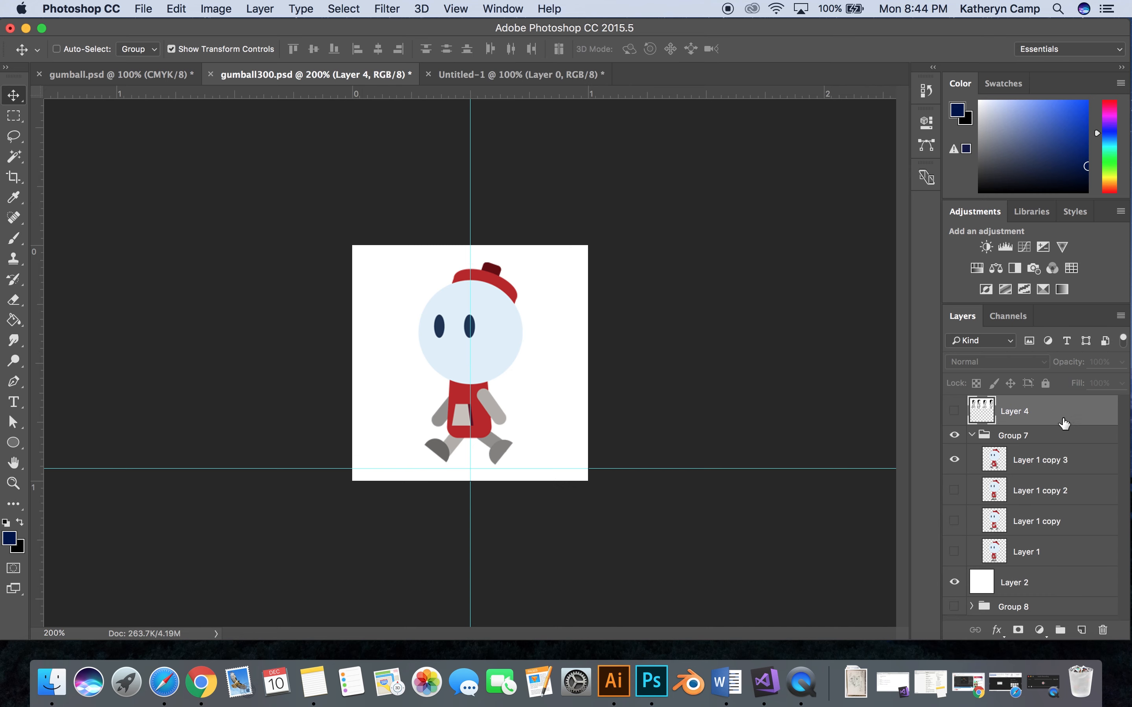
pyautogui.click(1058, 456)
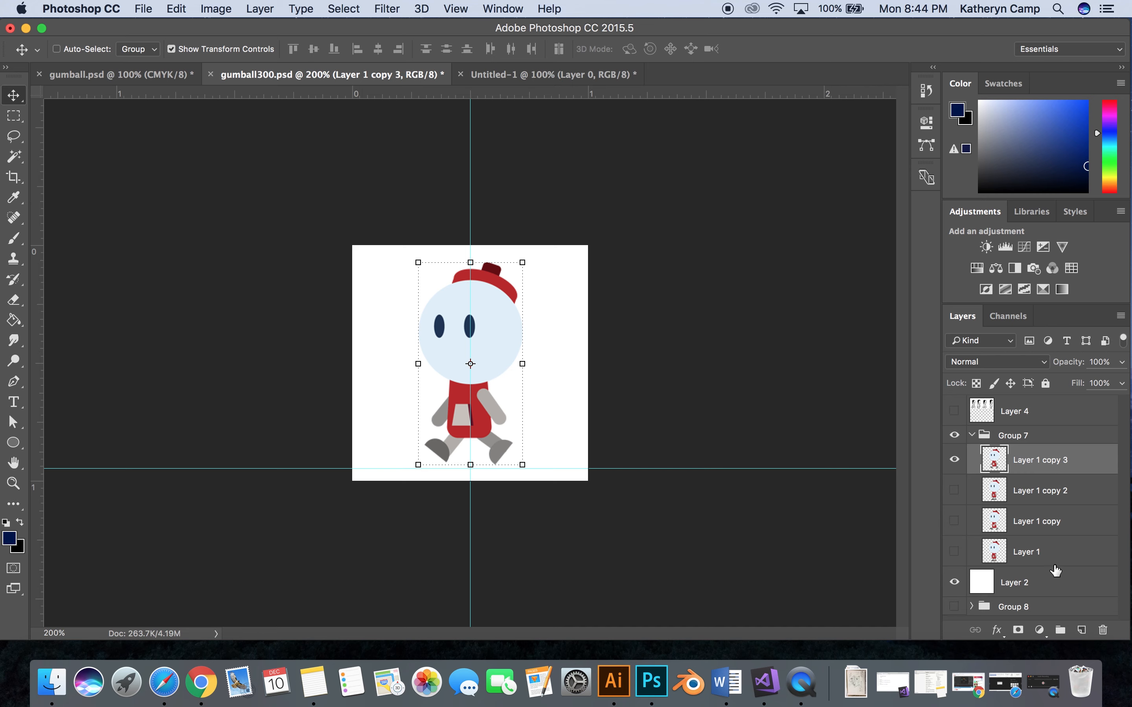
pyautogui.keyDown('super'); pyautogui.click(1050, 587); pyautogui.keyUp('super')
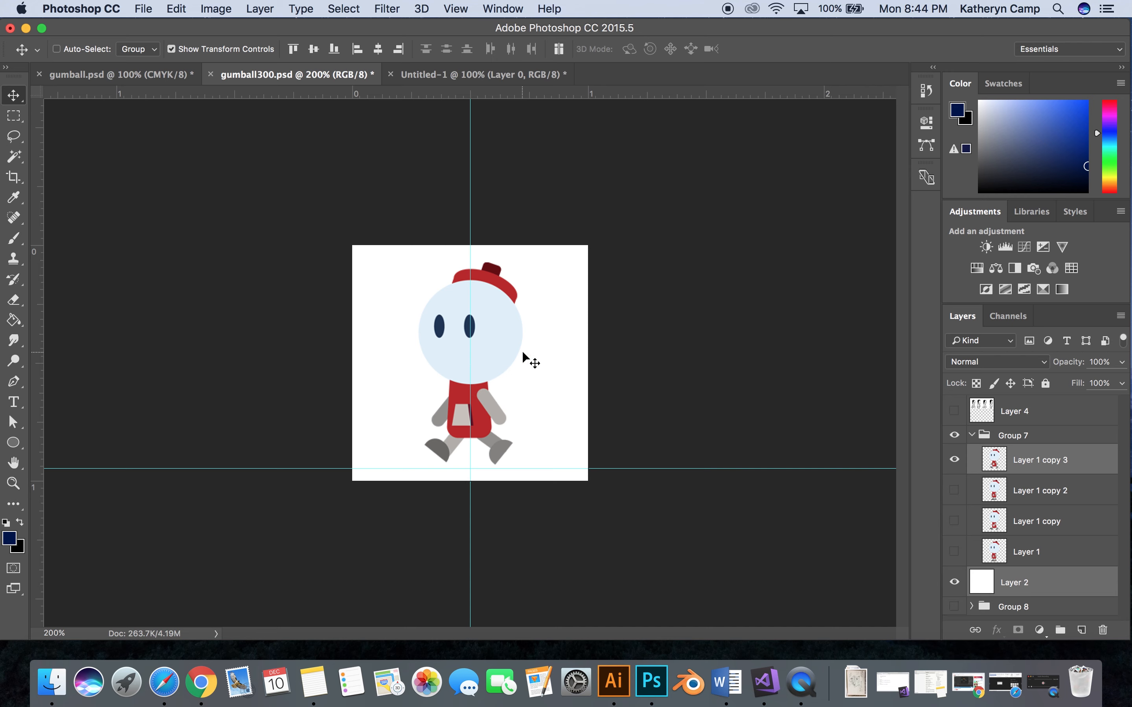
pyautogui.moveTo(523, 356); pyautogui.dragTo(495, 75)
pyautogui.moveTo(413, 316); pyautogui.dragTo(413, 317)
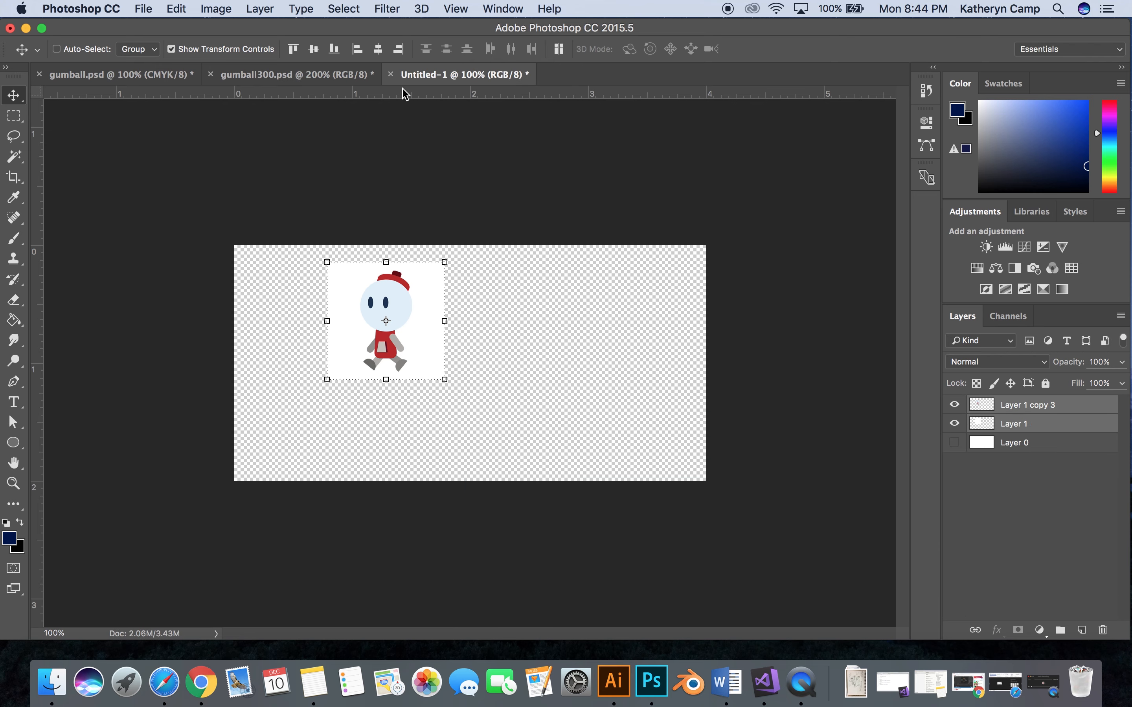
# - Move the copied frame with its white square into the upper-left corner of the Untitled-1 canvas
pyautogui.click(346, 76)
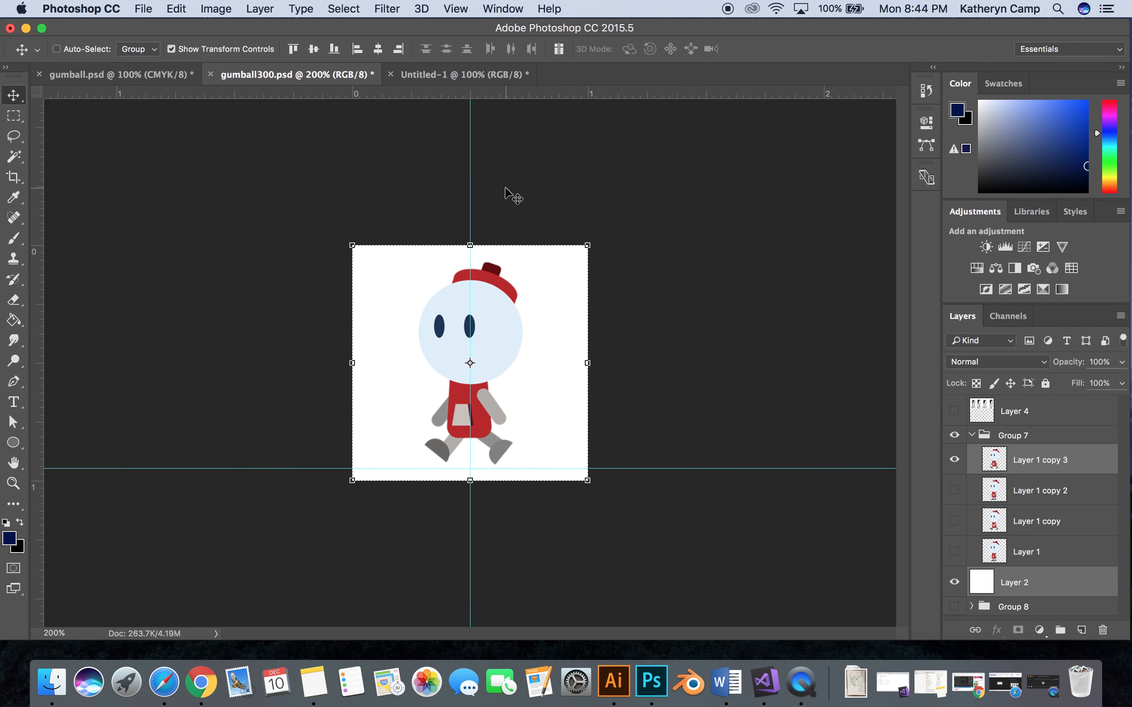
pyautogui.click(462, 79)
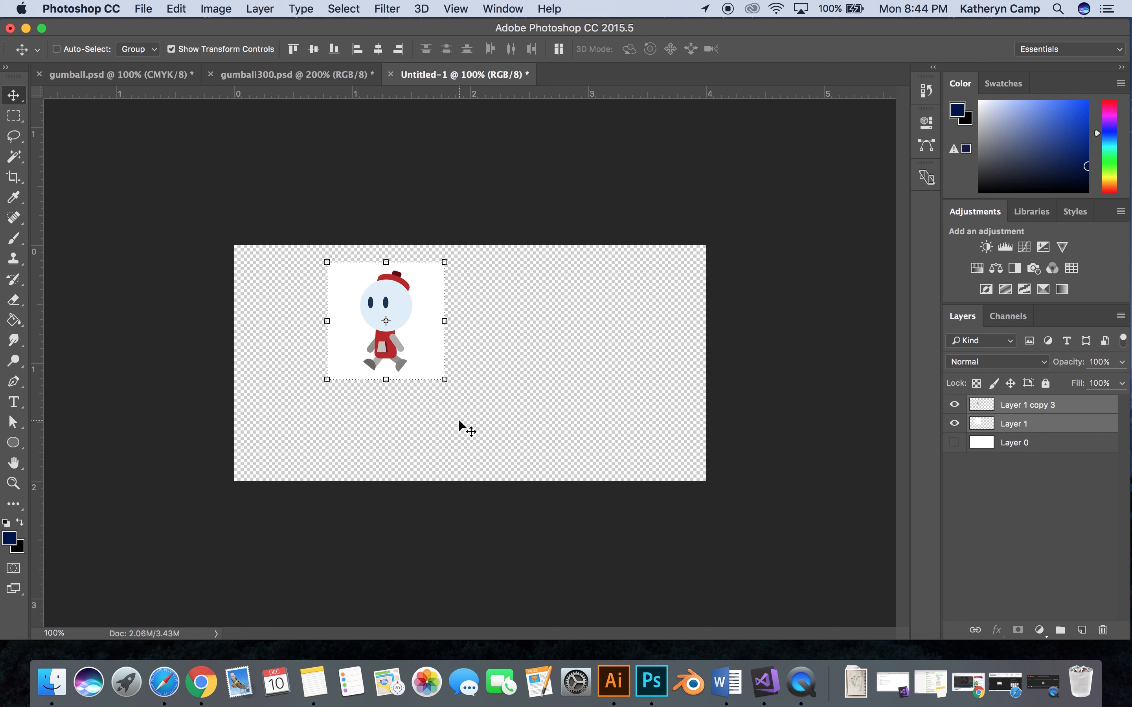
pyautogui.moveTo(416, 321); pyautogui.dragTo(327, 305)
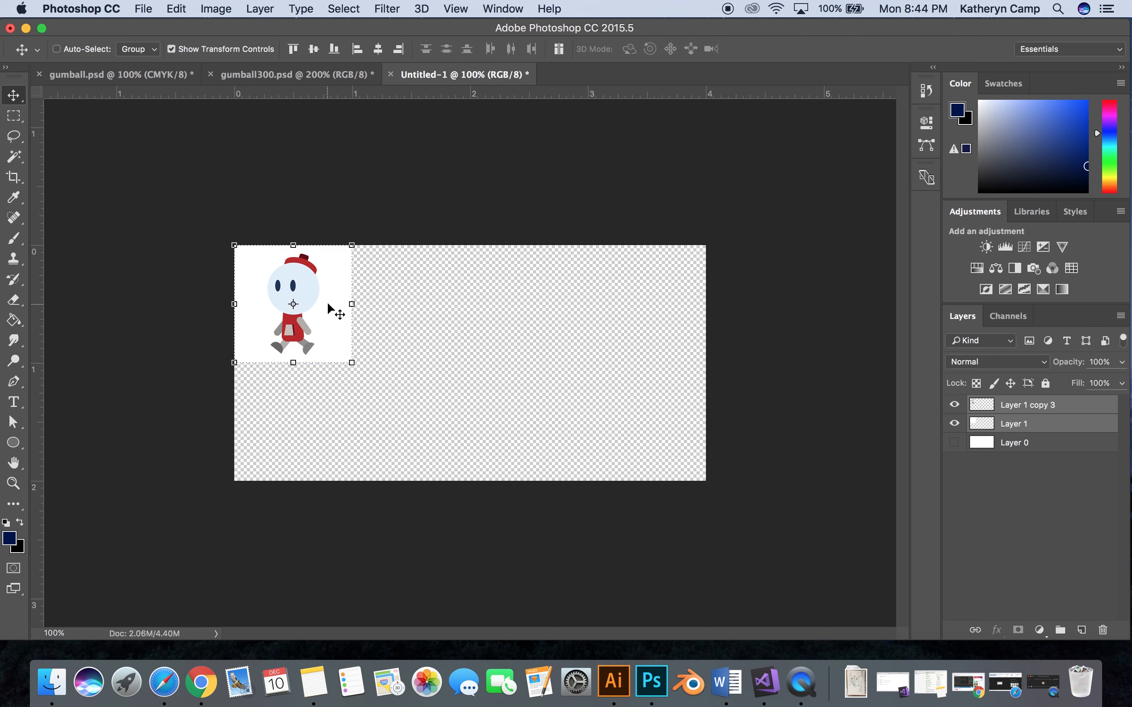
# - Show only the Layer 1 copy 2 frame in gumball300.psd and copy it with Layer 2 beside the first frame in Untitled-1
pyautogui.click(294, 76)
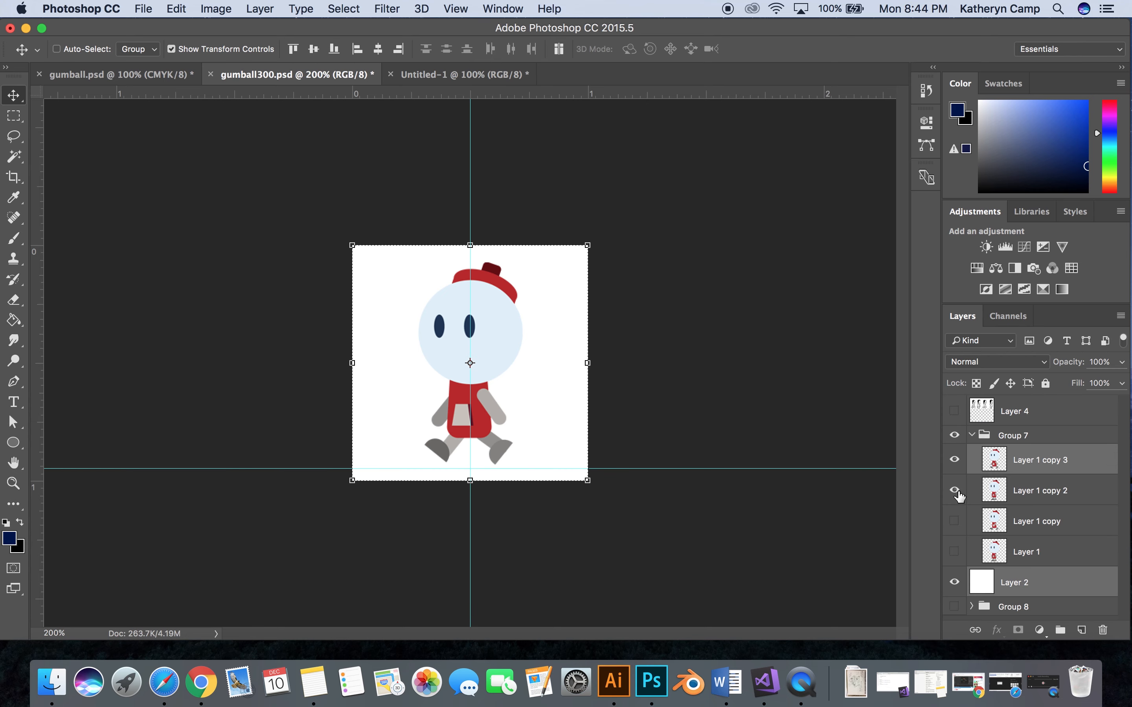
pyautogui.click(955, 460)
pyautogui.click(1040, 491)
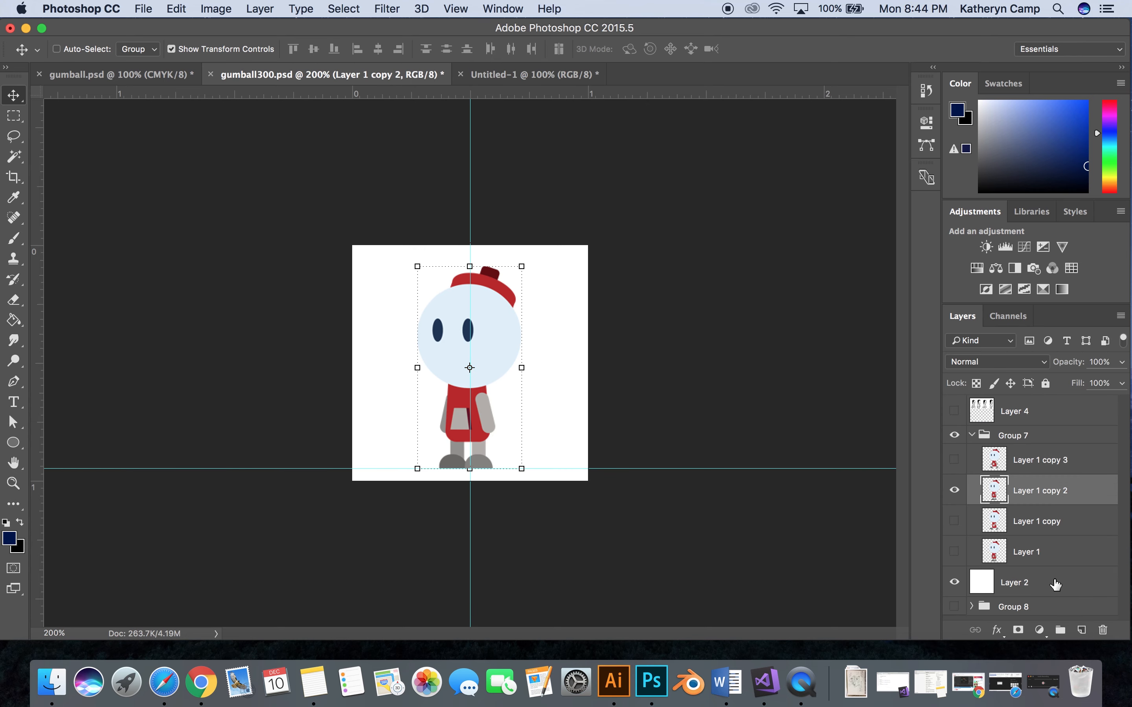
pyautogui.keyDown('super'); pyautogui.click(1052, 586); pyautogui.keyUp('super')
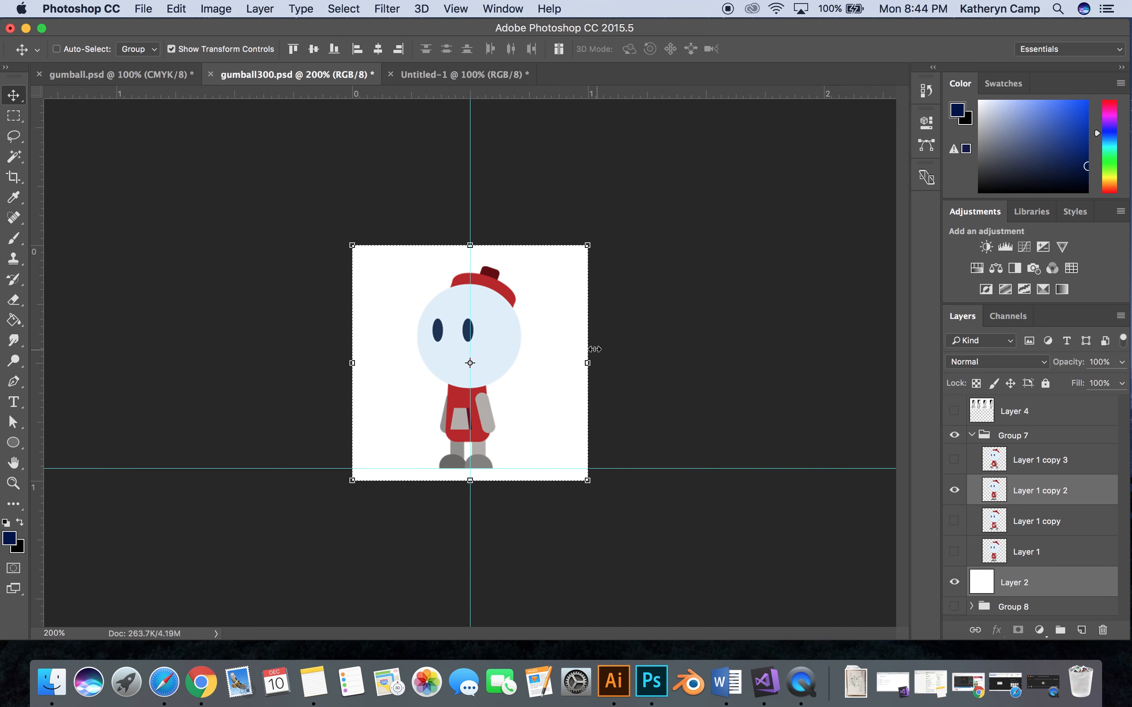
pyautogui.moveTo(543, 342); pyautogui.dragTo(478, 78)
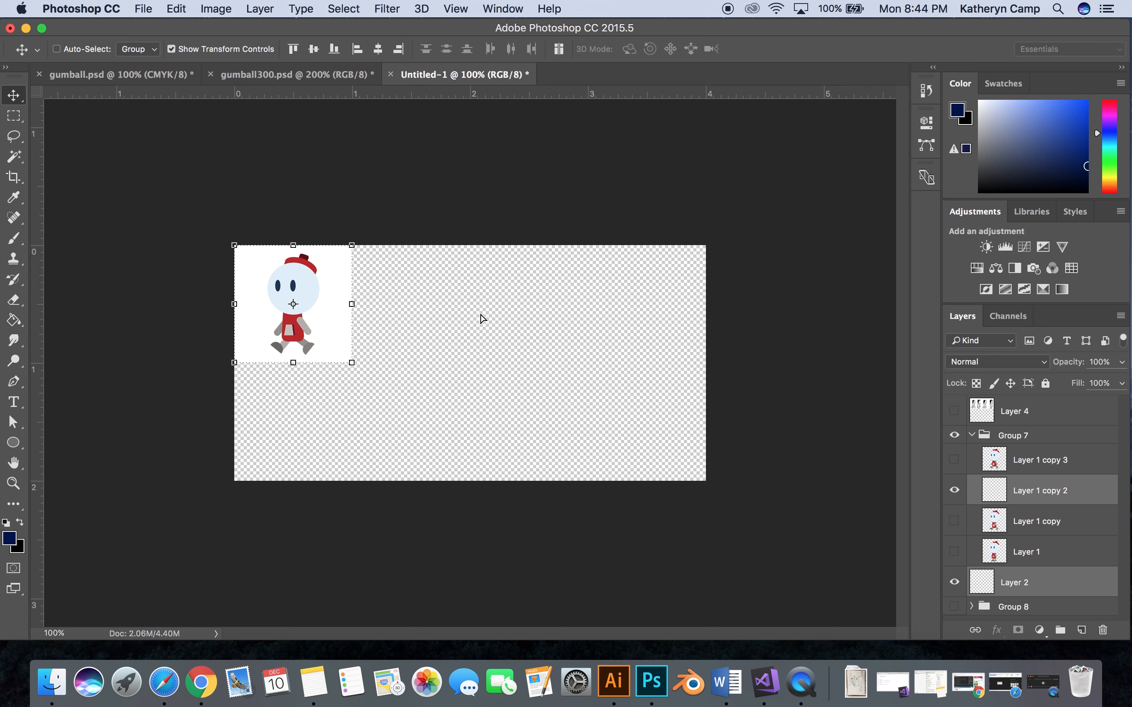
pyautogui.moveTo(482, 319); pyautogui.dragTo(450, 298)
# - Show only the Layer 1 copy frame in gumball300.psd and copy it with Layer 2 into the third slot of Untitled-1's upper row
pyautogui.click(291, 73)
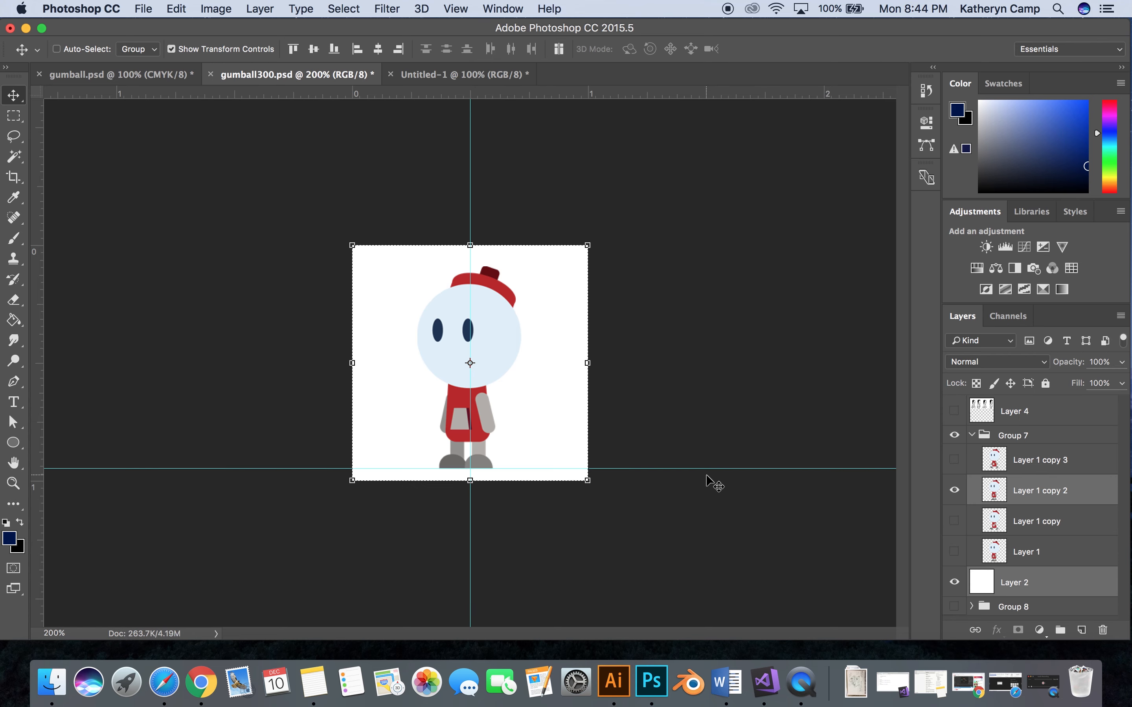
pyautogui.click(955, 490)
pyautogui.click(955, 521)
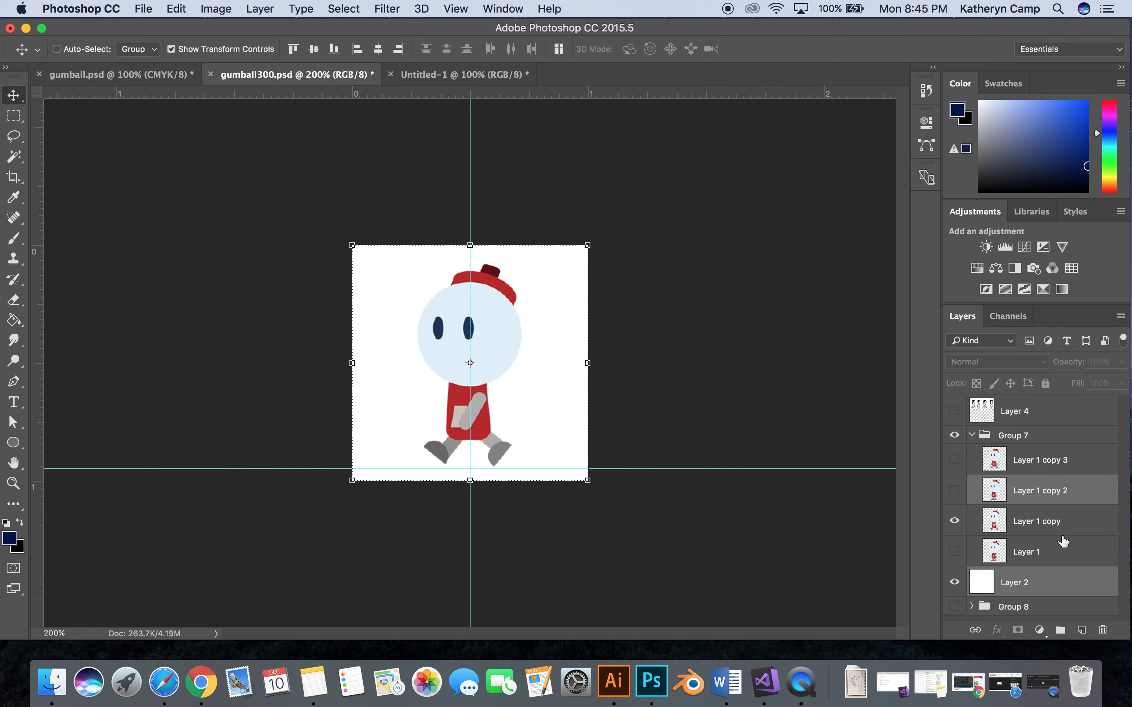
pyautogui.click(1066, 538)
pyautogui.keyDown('super'); pyautogui.click(1048, 581); pyautogui.keyUp('super')
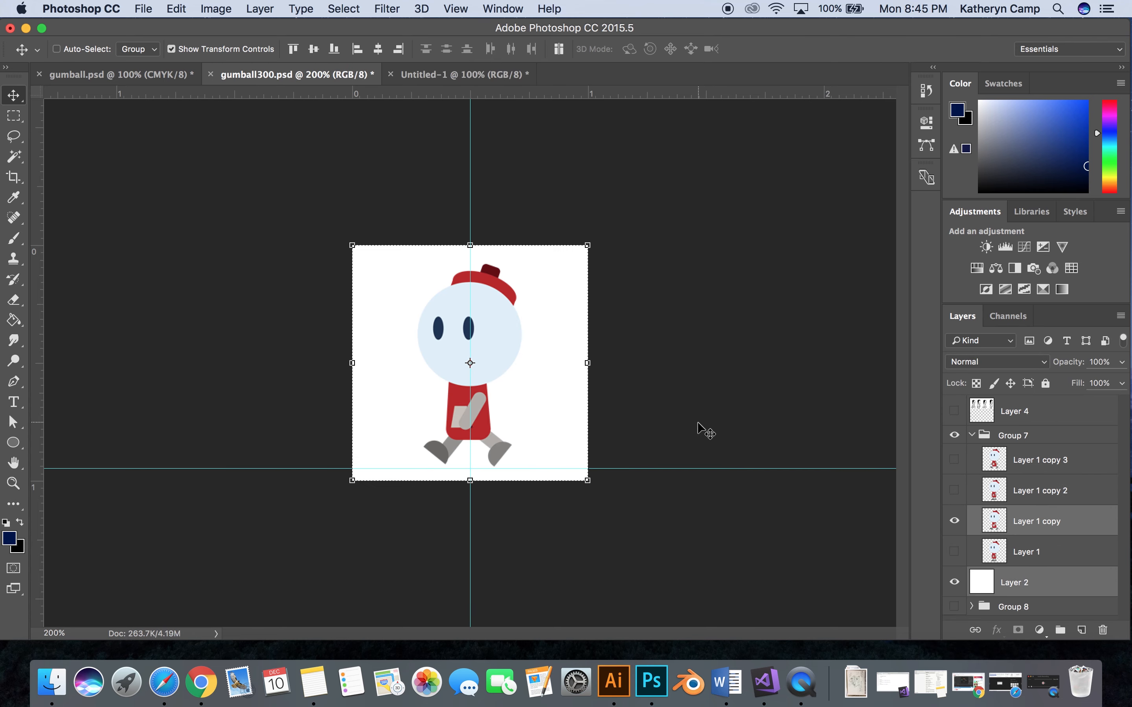
pyautogui.moveTo(524, 349); pyautogui.dragTo(463, 76)
pyautogui.moveTo(576, 343); pyautogui.dragTo(550, 296)
# - Show only the Layer 1 frame in gumball300.psd and copy it with Layer 2 into the upper row's fourth slot in Untitled-1
pyautogui.click(339, 75)
pyautogui.click(954, 521)
pyautogui.click(955, 552)
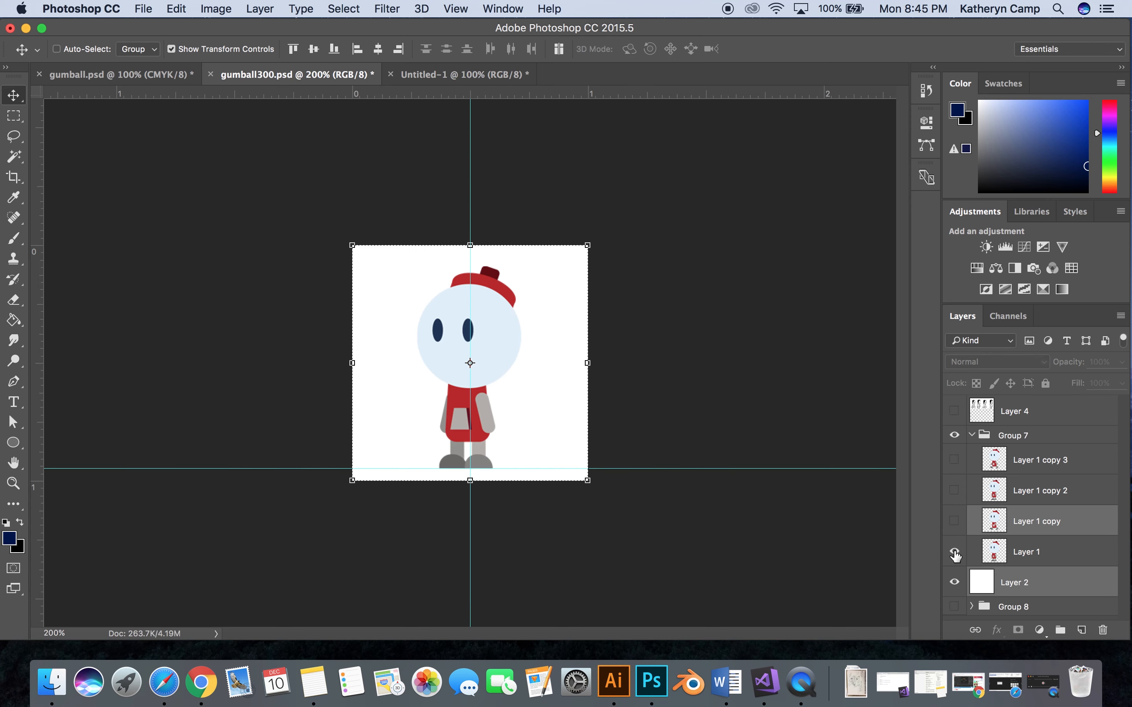
pyautogui.click(1037, 561)
pyautogui.keyDown('shift'); pyautogui.click(1056, 584); pyautogui.keyUp('shift')
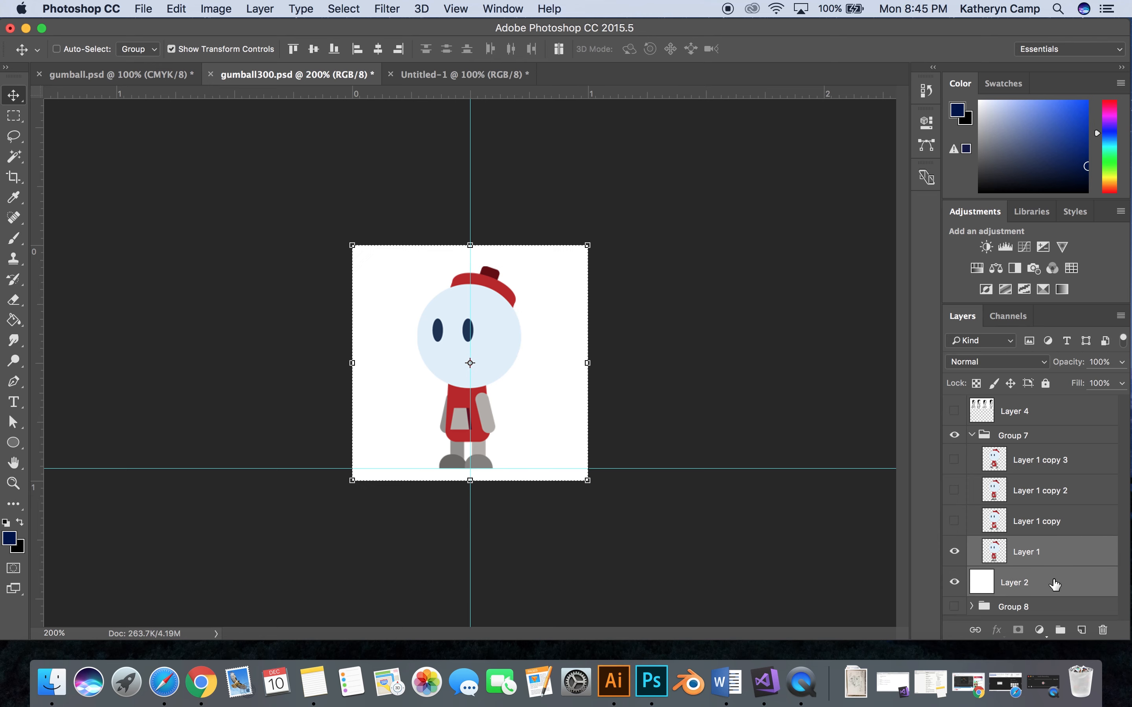
pyautogui.moveTo(545, 300); pyautogui.dragTo(670, 300)
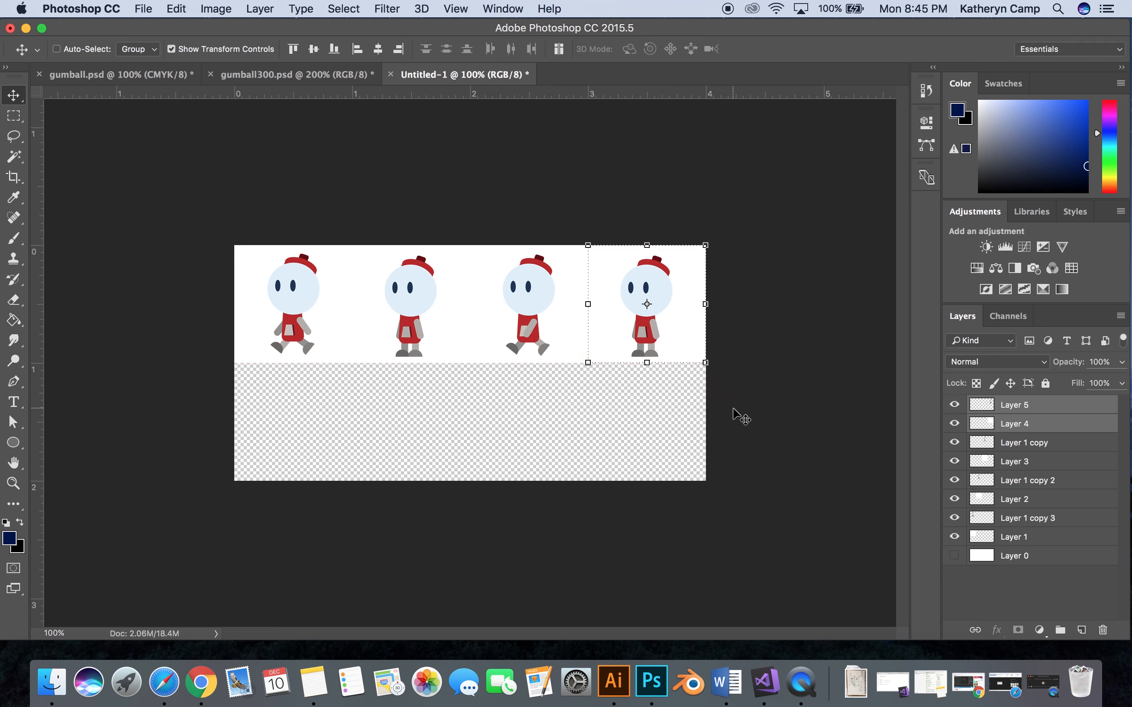
# - Nudge the third upper-row frame, Layer 1 copy together with its white square Layer 3, into alignment with its slot
pyautogui.click(1015, 443)
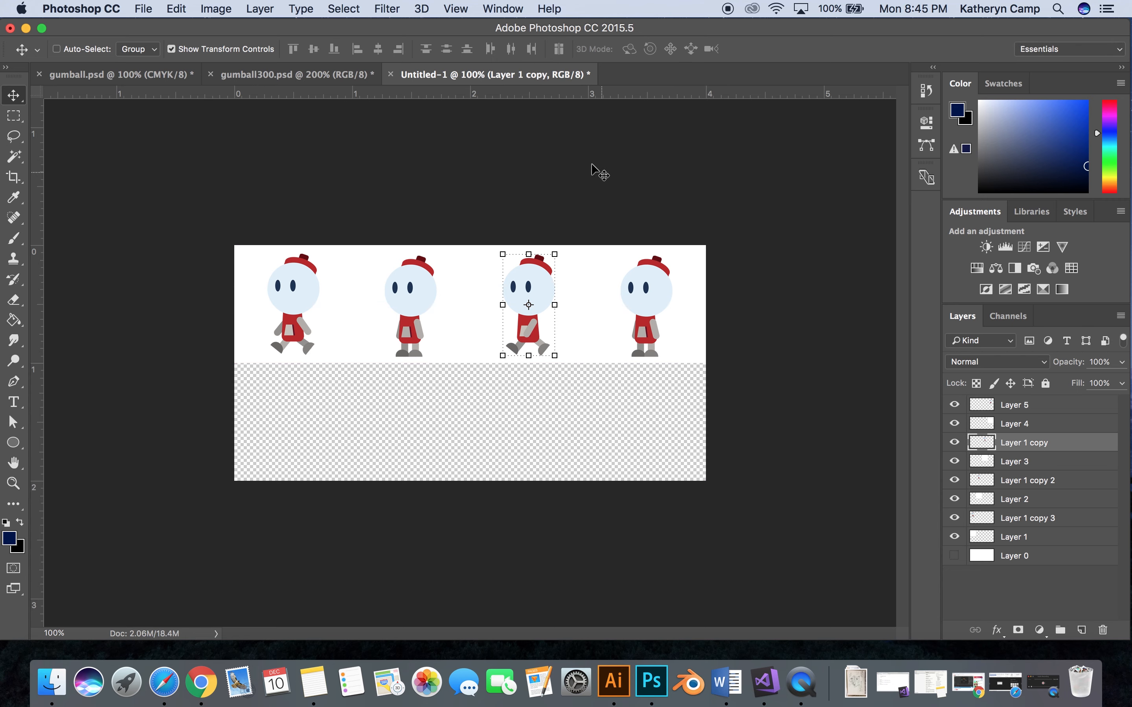
pyautogui.keyDown('shift'); pyautogui.click(1012, 462); pyautogui.keyUp('shift')
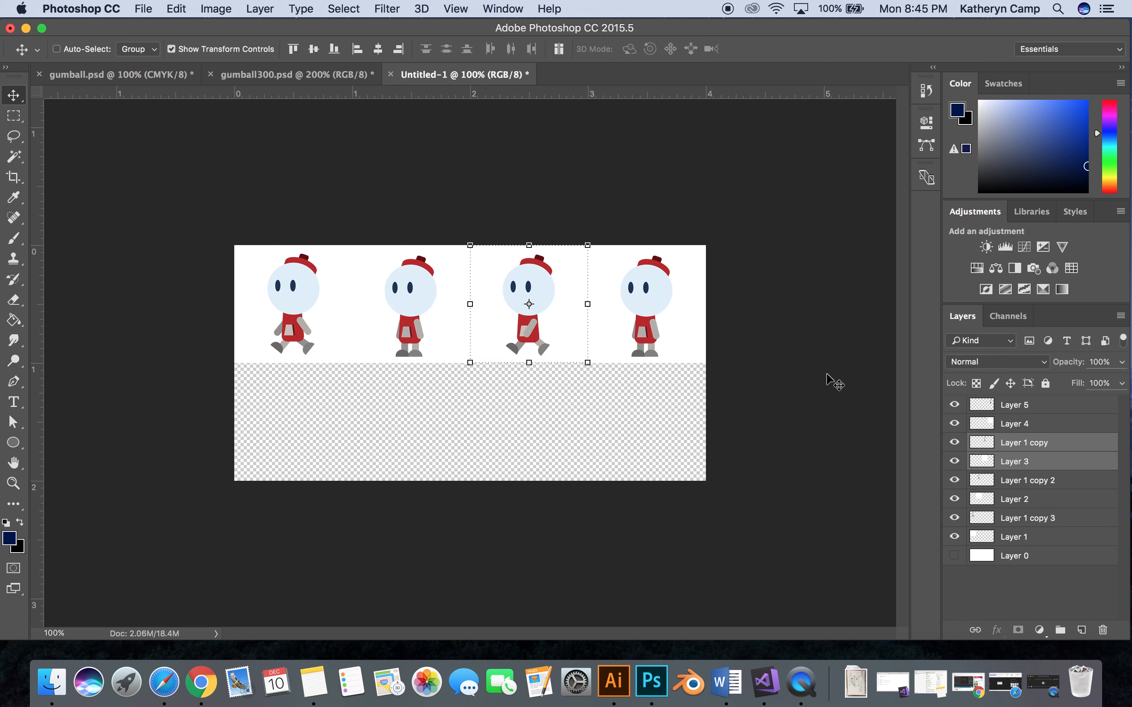
pyautogui.moveTo(574, 275); pyautogui.dragTo(575, 276)
# - Toggle the white squares Layer 4 and Layer 3 off and on to check the frame boundaries
pyautogui.click(1038, 415)
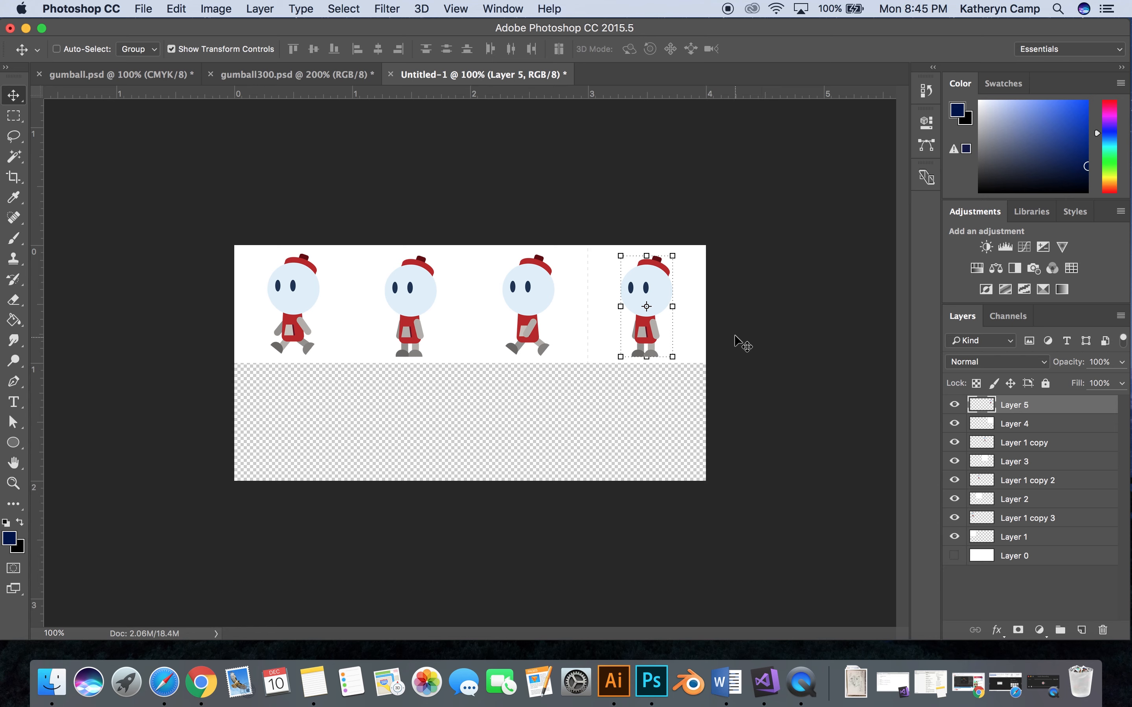
pyautogui.click(951, 424)
pyautogui.click(955, 461)
pyautogui.click(956, 461)
# - Create a layer group named LeftWalk and place it at the top of the layer stack
pyautogui.click(1037, 539)
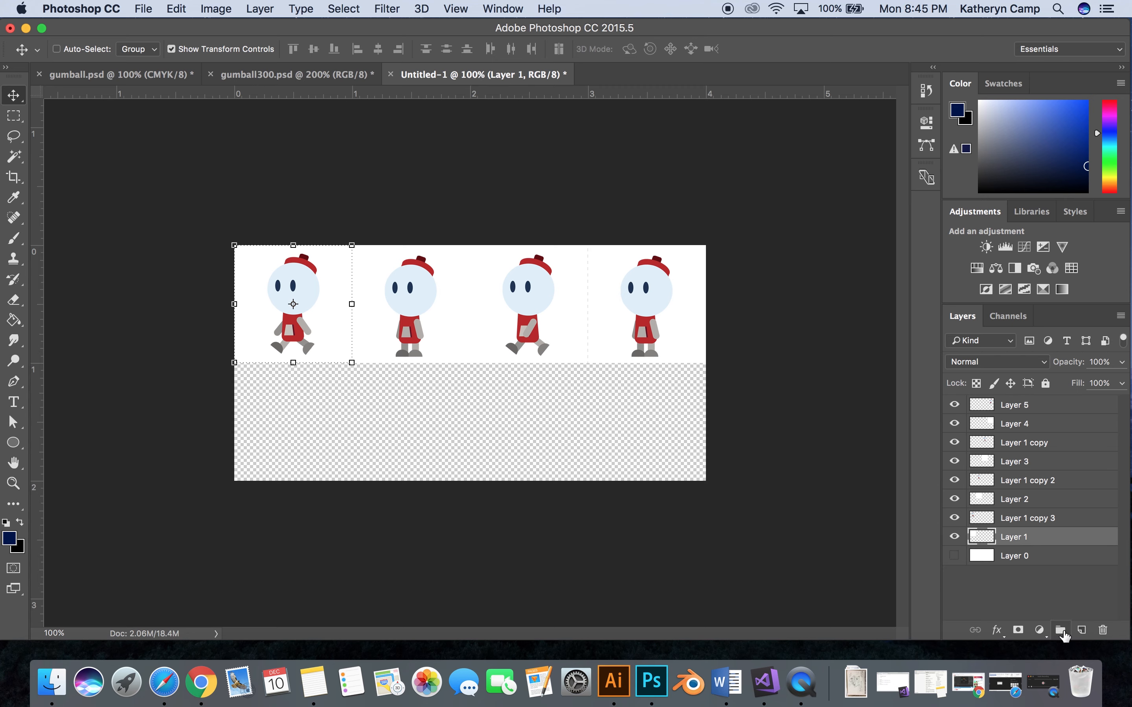
pyautogui.click(1062, 633)
pyautogui.doubleClick(1016, 536)
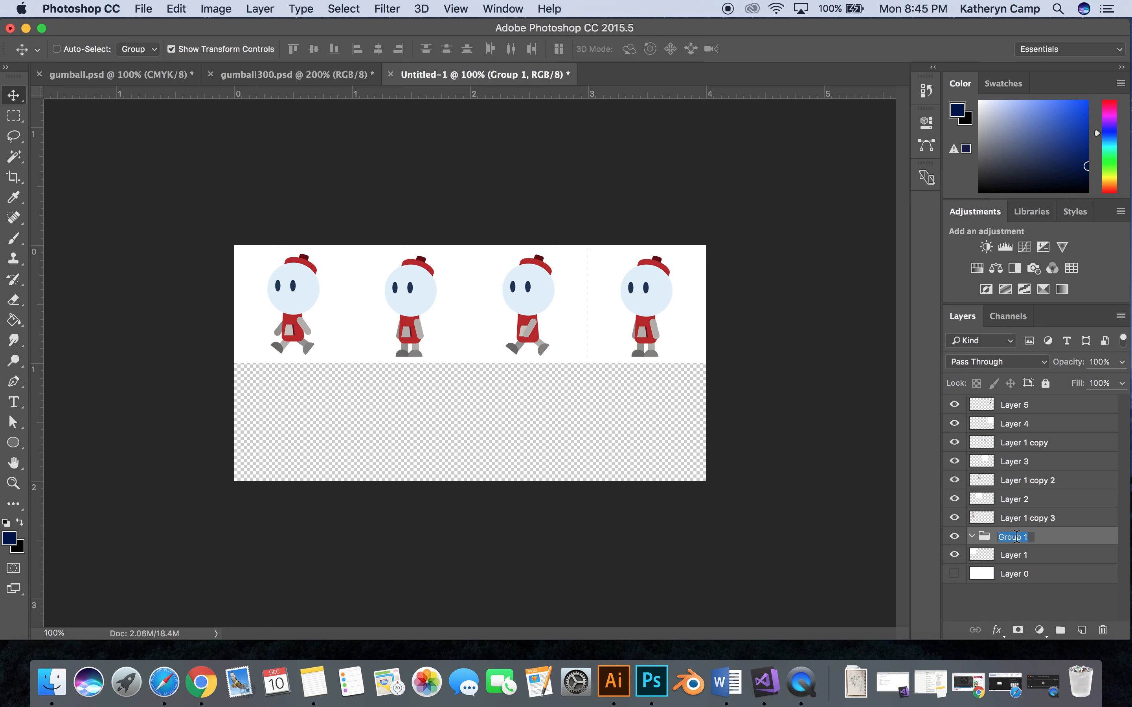
pyautogui.write('LeftWalk')
pyautogui.press('Return')
pyautogui.moveTo(1055, 538); pyautogui.dragTo(1043, 398)
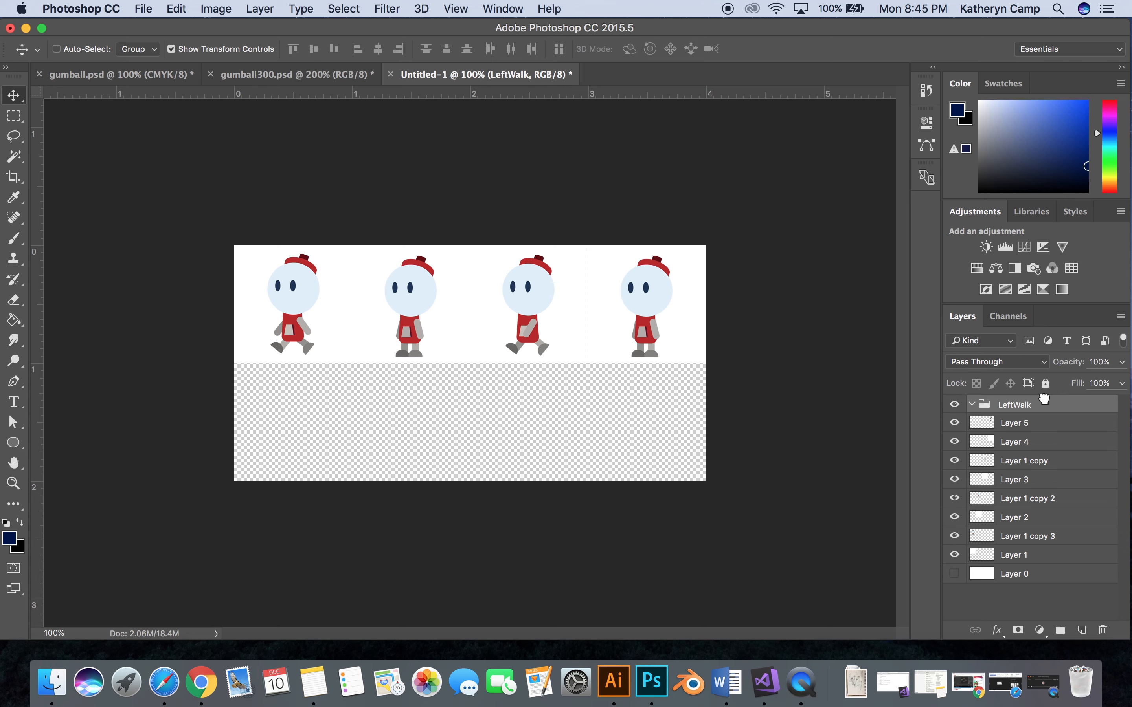
# - Move all layers from Layer 5 down to Layer 1 into the LeftWalk group and collapse the group
pyautogui.click(1042, 423)
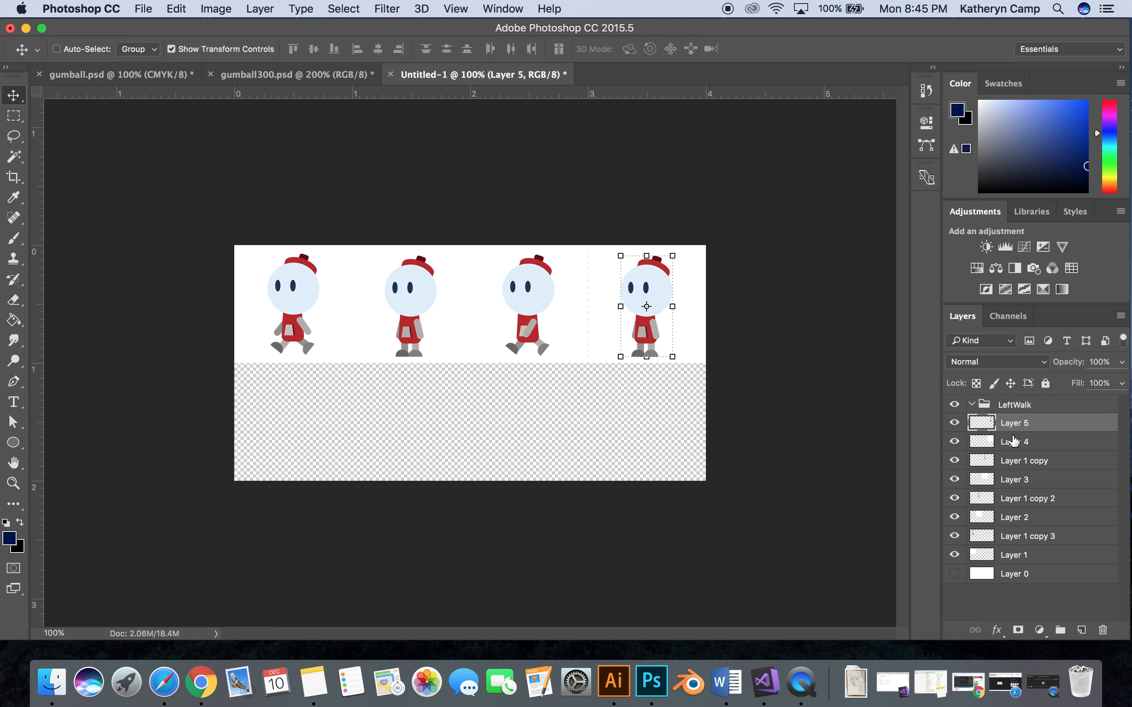
pyautogui.keyDown('shift'); pyautogui.click(1038, 557); pyautogui.keyUp('shift')
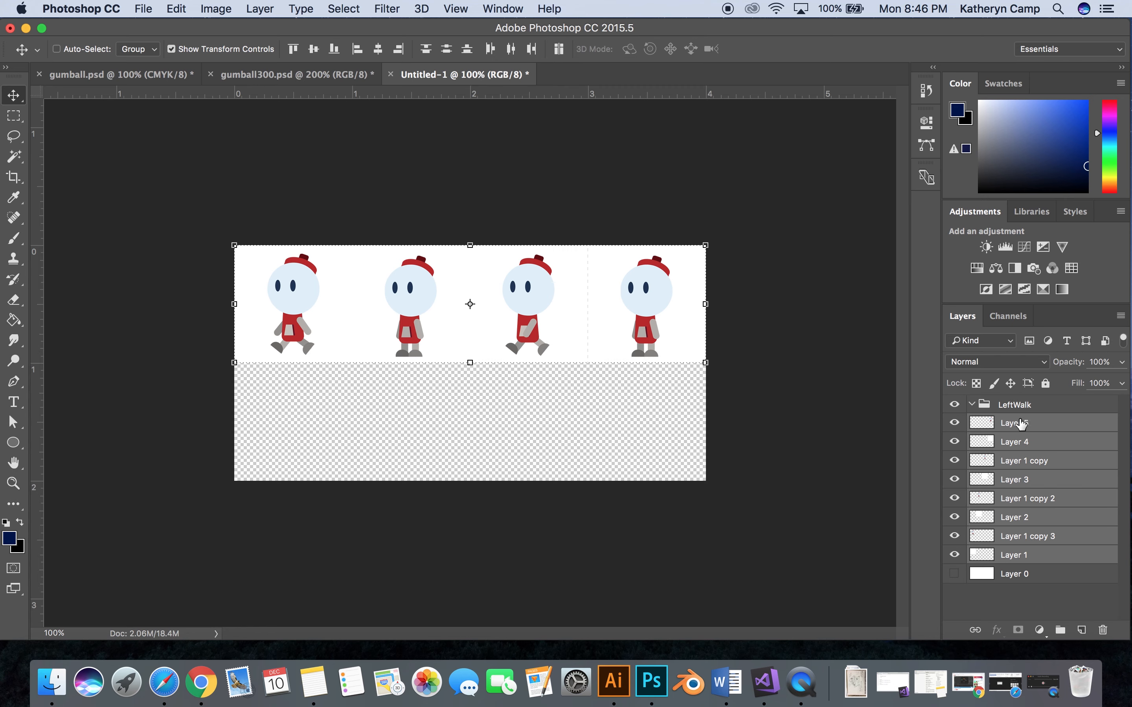
pyautogui.moveTo(1019, 426); pyautogui.dragTo(1010, 405)
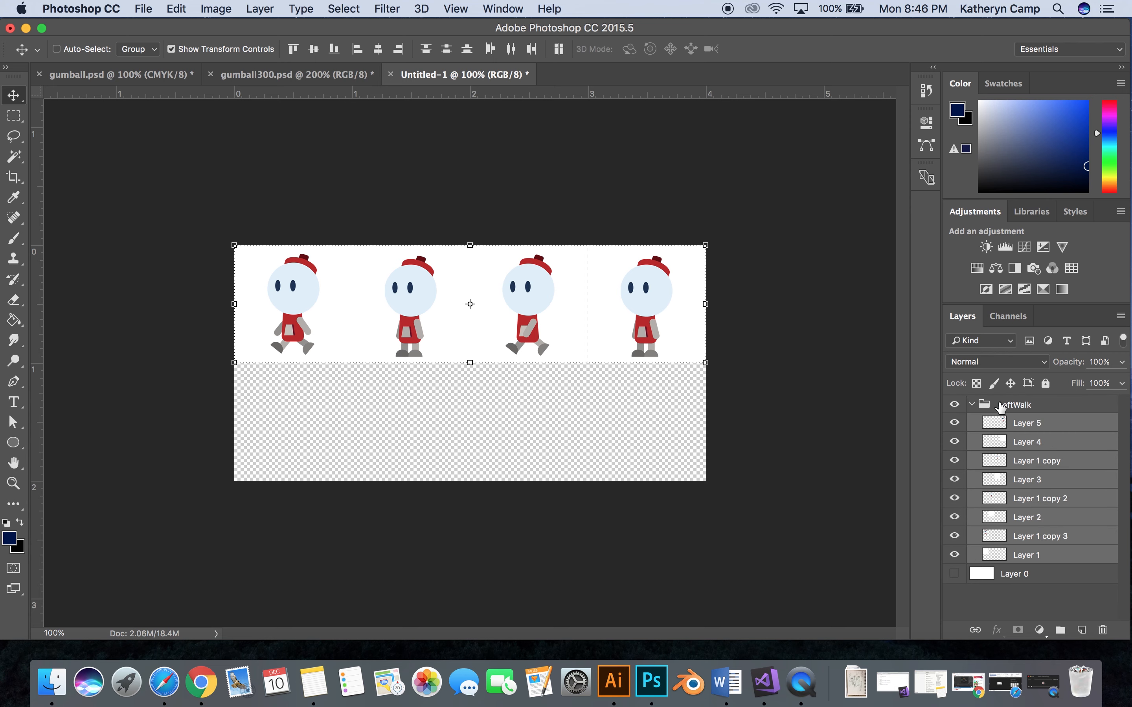
pyautogui.click(972, 405)
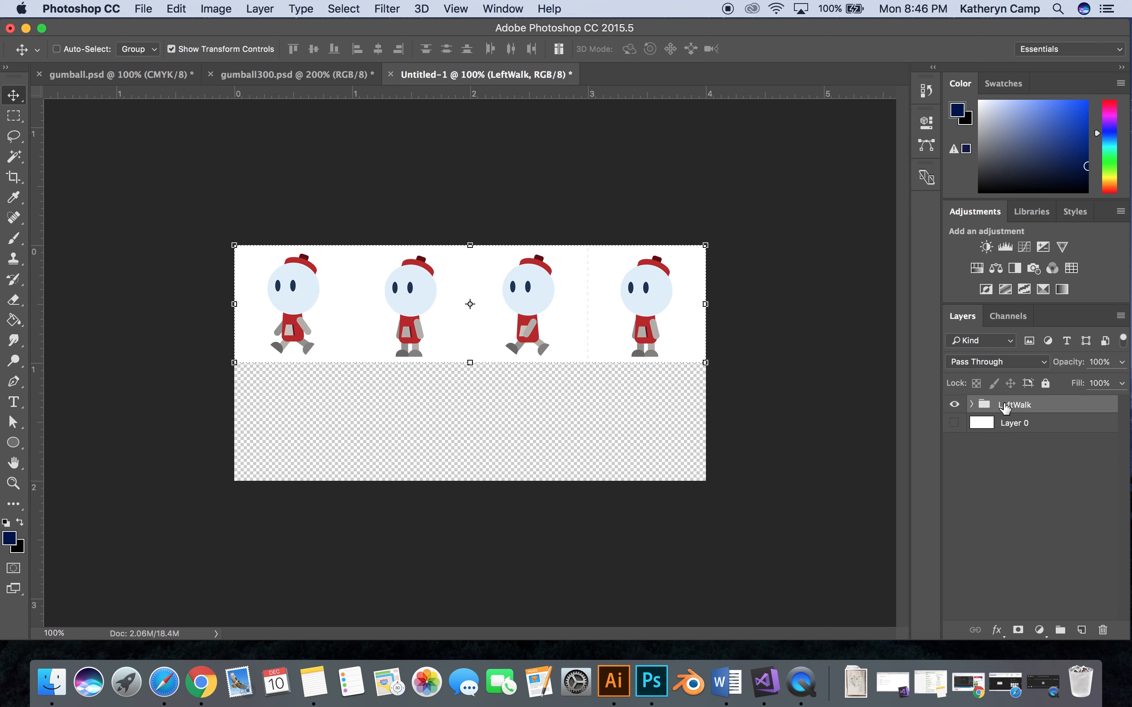
# - Toggle the LeftWalk group's visibility off and on to check that it contains the whole upper row
pyautogui.click(955, 405)
pyautogui.click(955, 405)
pyautogui.click(955, 406)
pyautogui.click(956, 406)
pyautogui.click(961, 472)
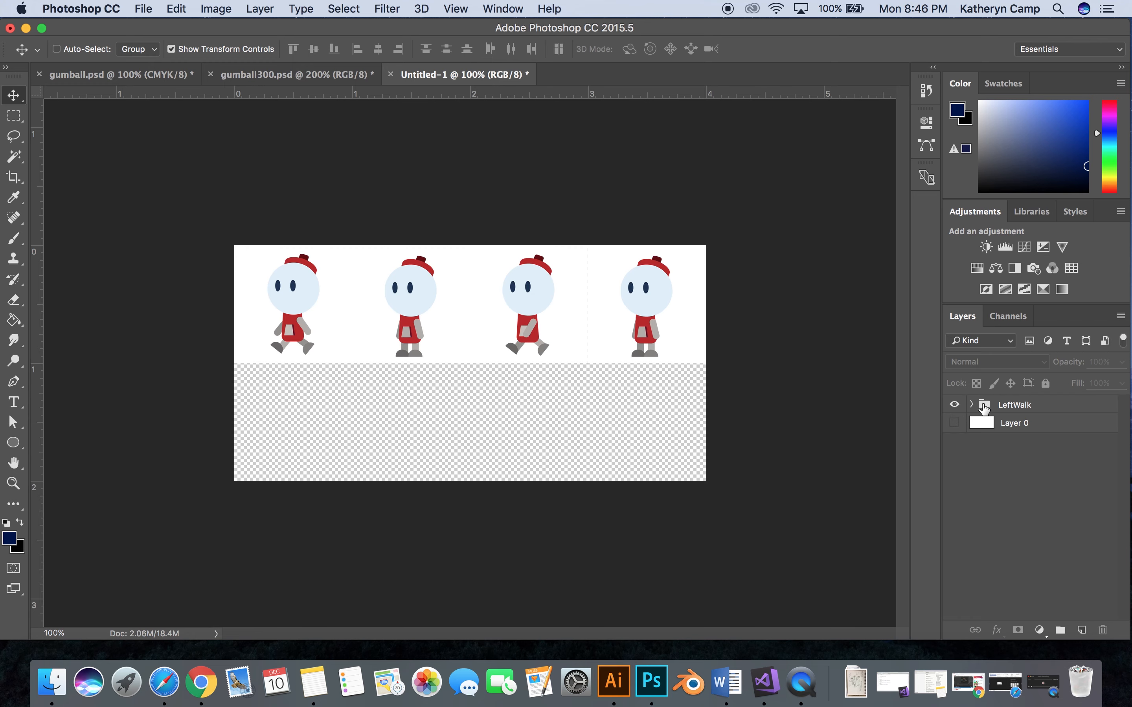
# - Try to nudge the fourth frame, Layer 5 with its white square Layer 4, within the LeftWalk group
pyautogui.click(972, 405)
pyautogui.click(1015, 431)
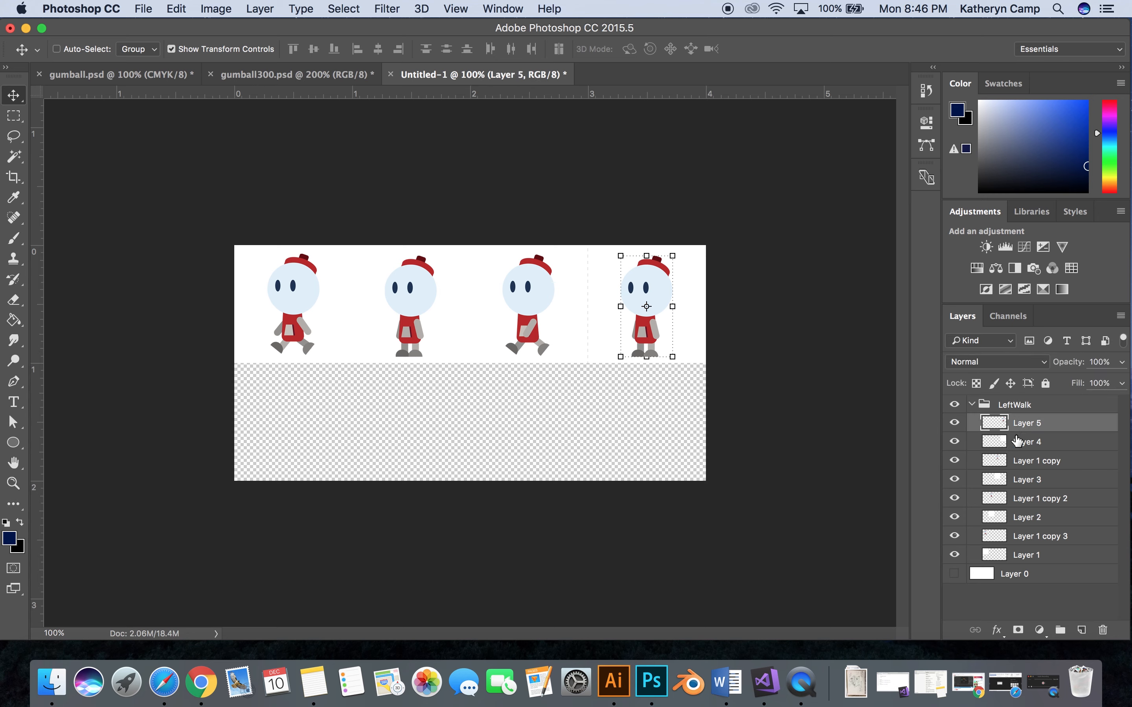
pyautogui.keyDown('shift'); pyautogui.click(1016, 447); pyautogui.keyUp('shift')
pyautogui.moveTo(691, 354); pyautogui.dragTo(695, 354)
pyautogui.click(972, 404)
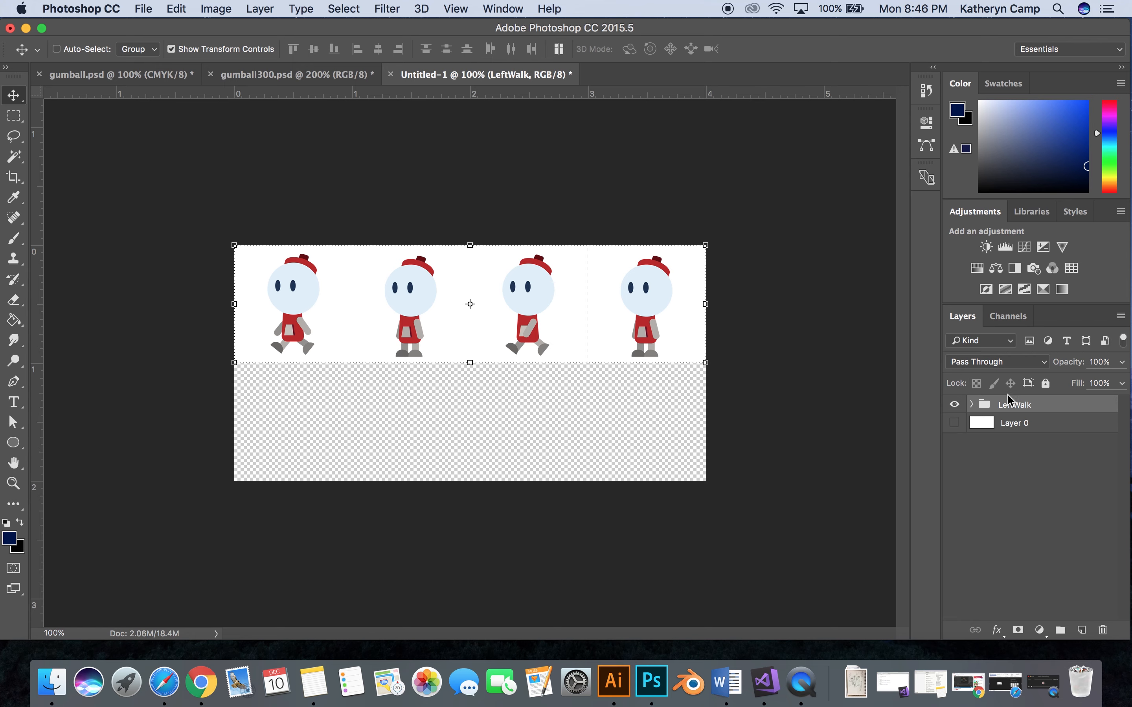
# - Duplicate the LeftWalk group within Untitled-1 and rename the copy RightWalk
pyautogui.rightClick(1017, 413)
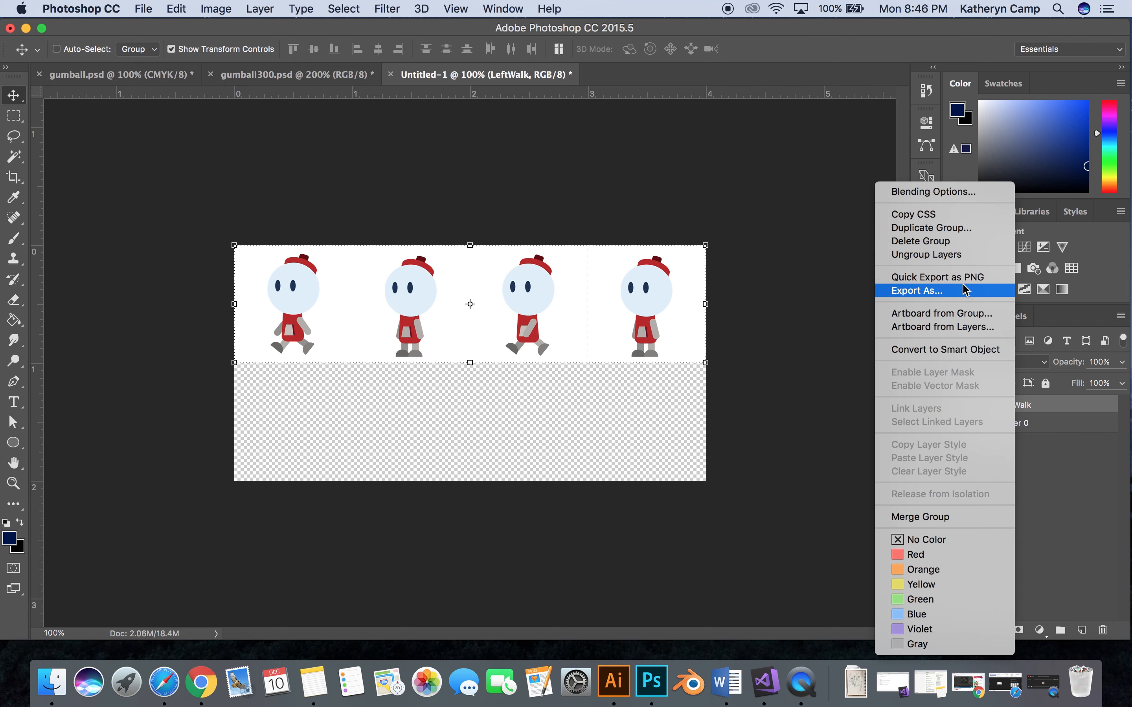
pyautogui.click(956, 228)
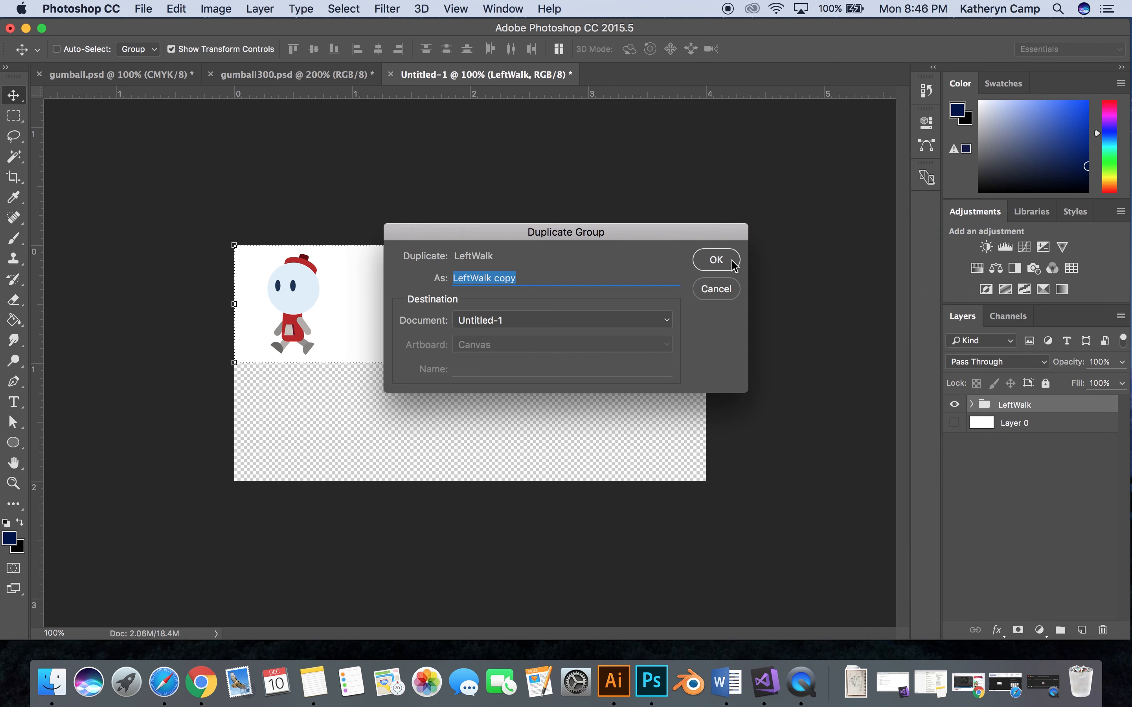
pyautogui.click(731, 260)
pyautogui.doubleClick(1029, 405)
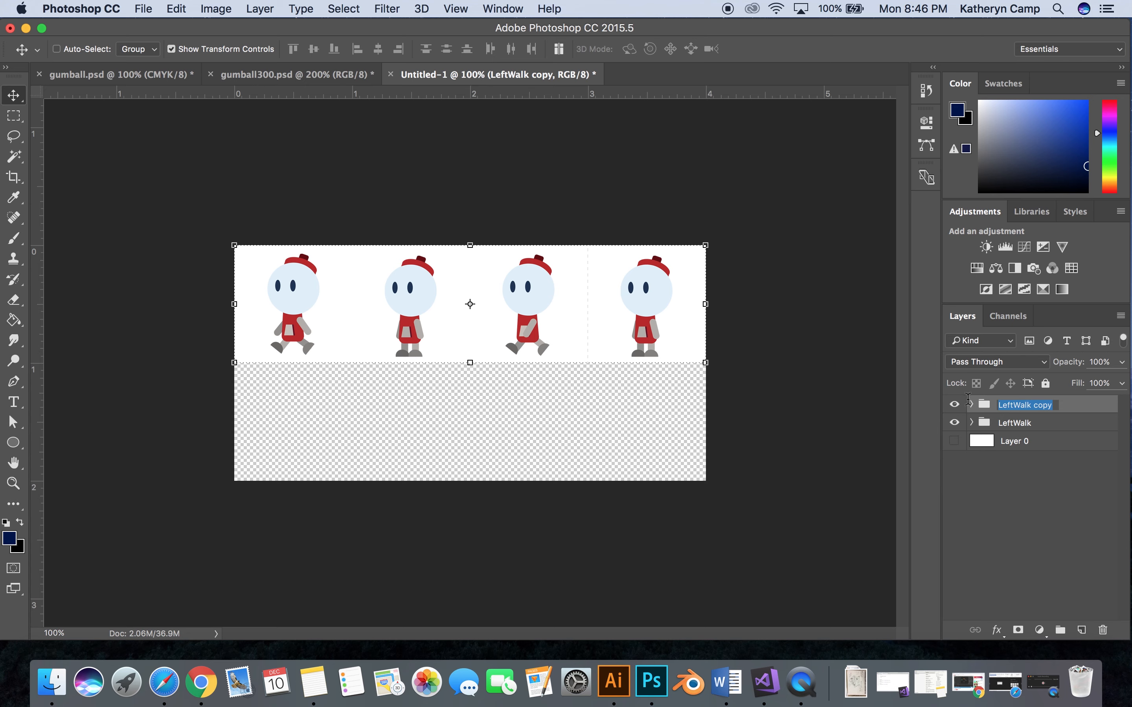
pyautogui.write('RightWalk')
pyautogui.press('Return')
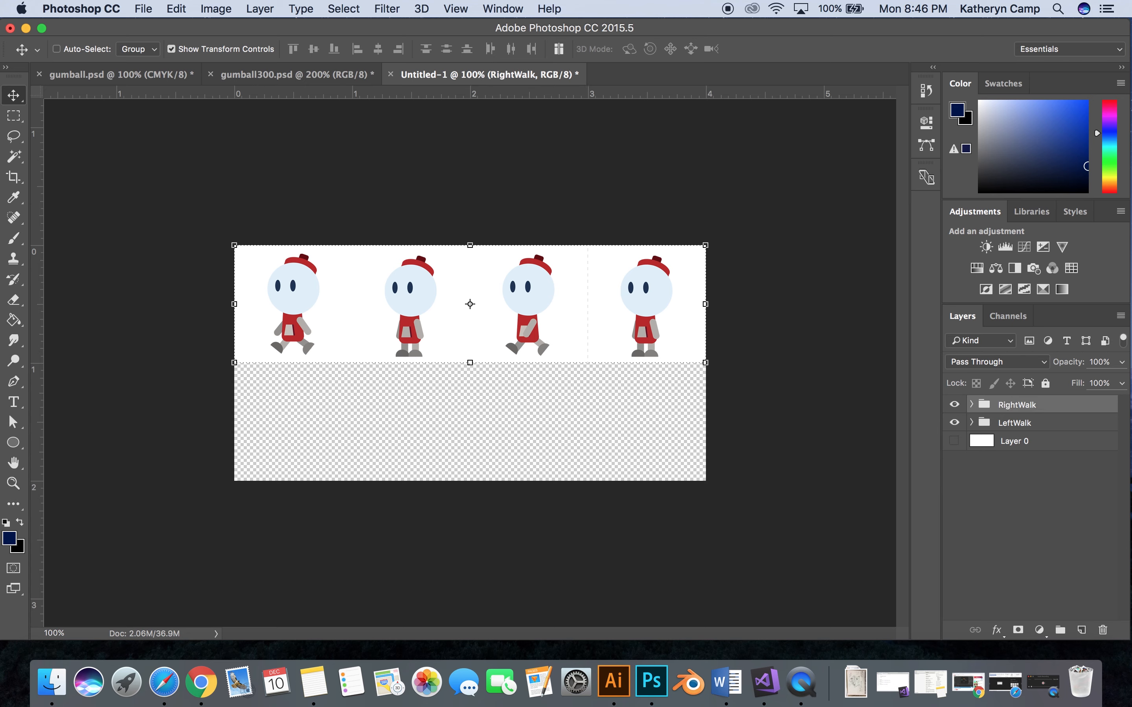
# - Move the RightWalk group into the lower row of the canvas and flip it horizontally
pyautogui.moveTo(662, 278); pyautogui.dragTo(633, 424)
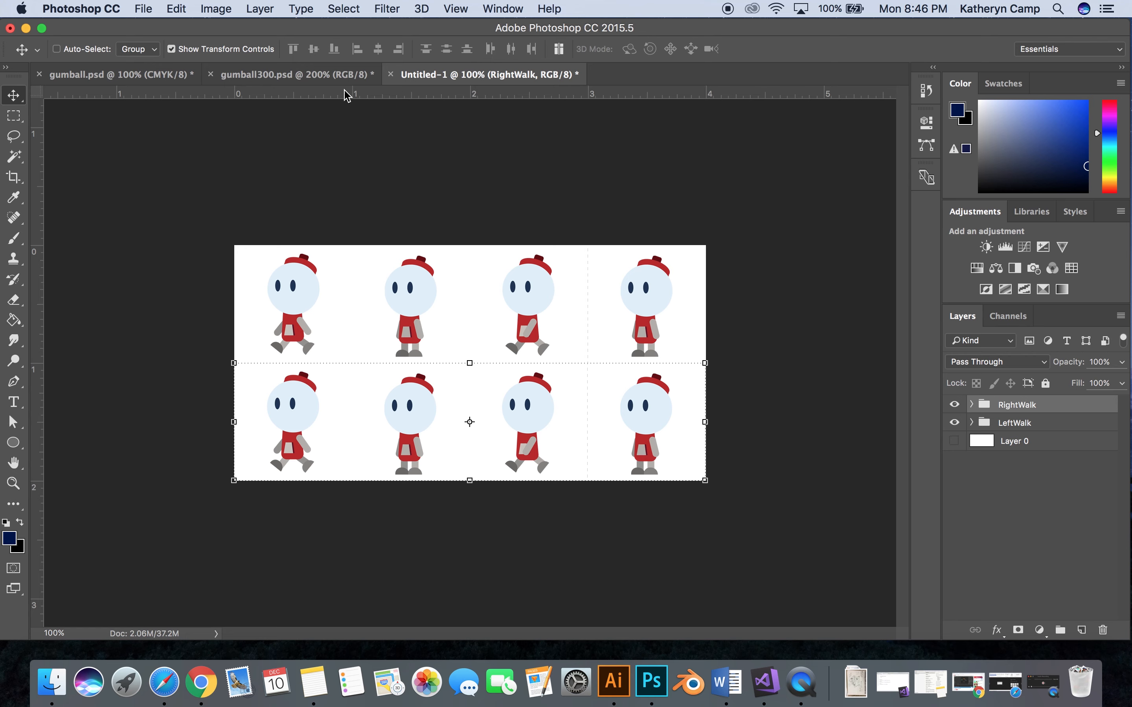
pyautogui.click(184, 5)
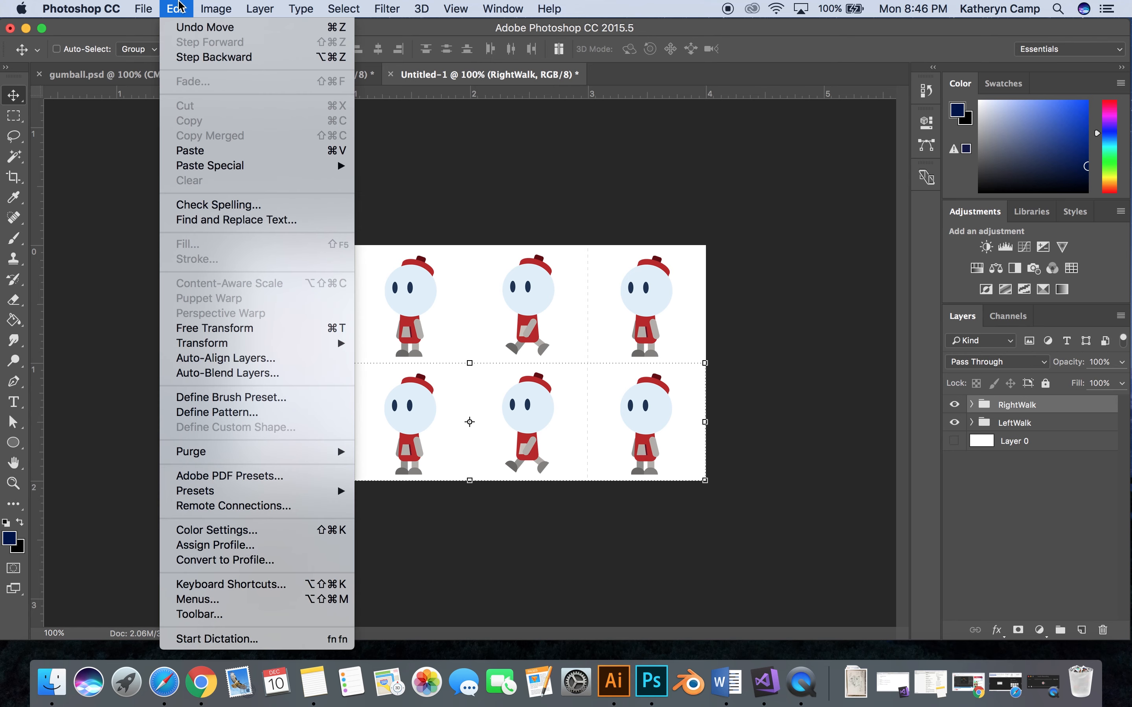
pyautogui.moveTo(234, 345)
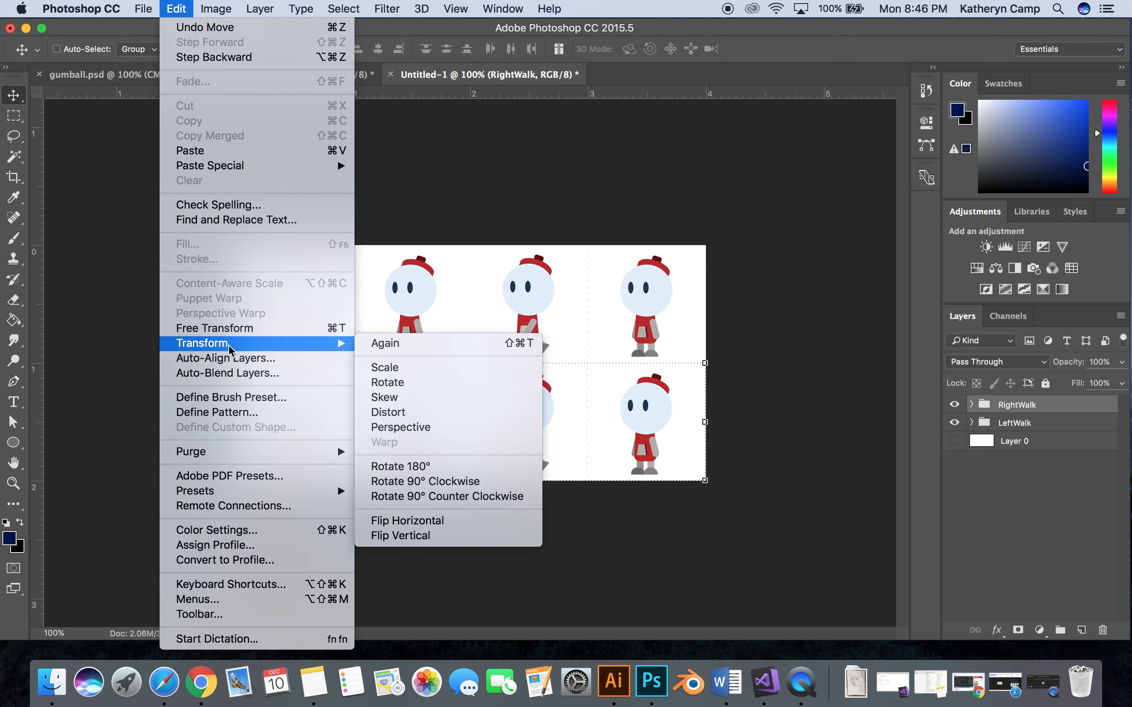
pyautogui.click(438, 521)
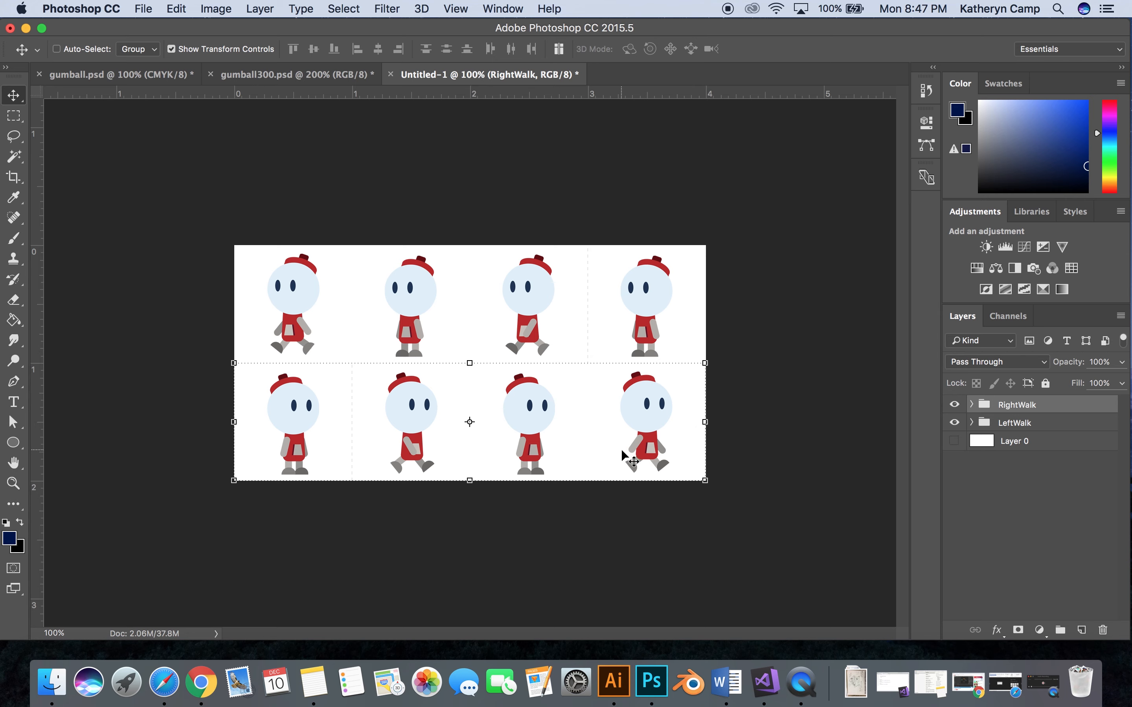
# - Hide the white squares Layer 4, Layer 3, Layer 2 and Layer 1 in the RightWalk group
pyautogui.click(972, 406)
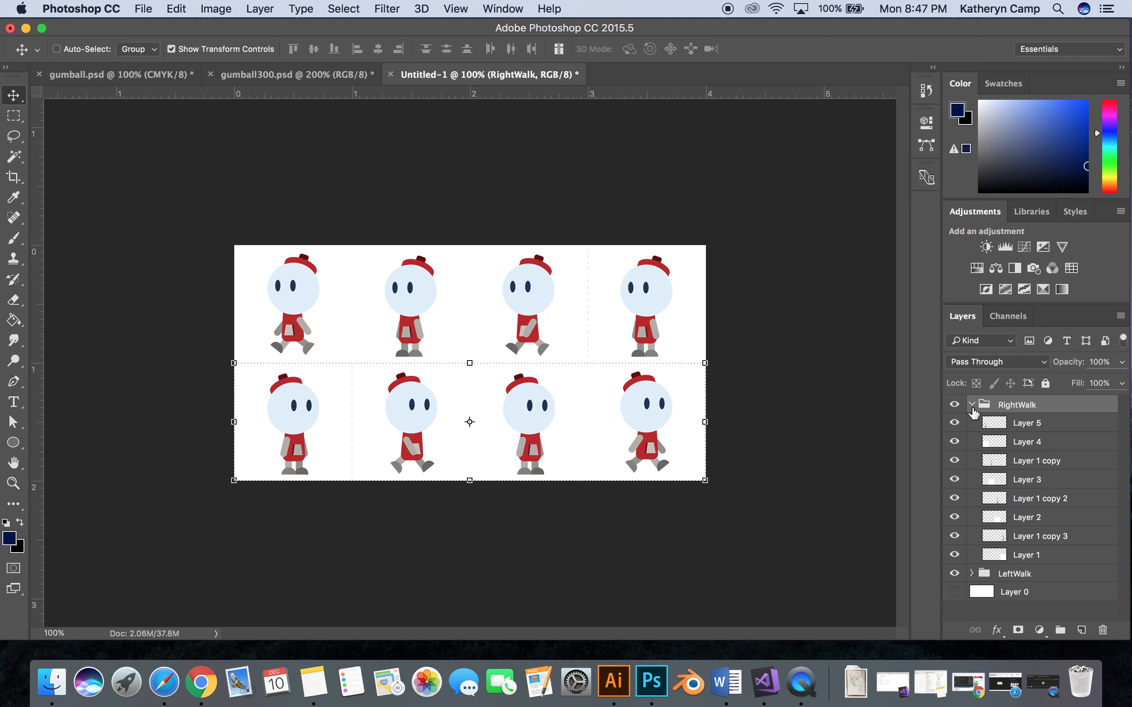
pyautogui.click(954, 441)
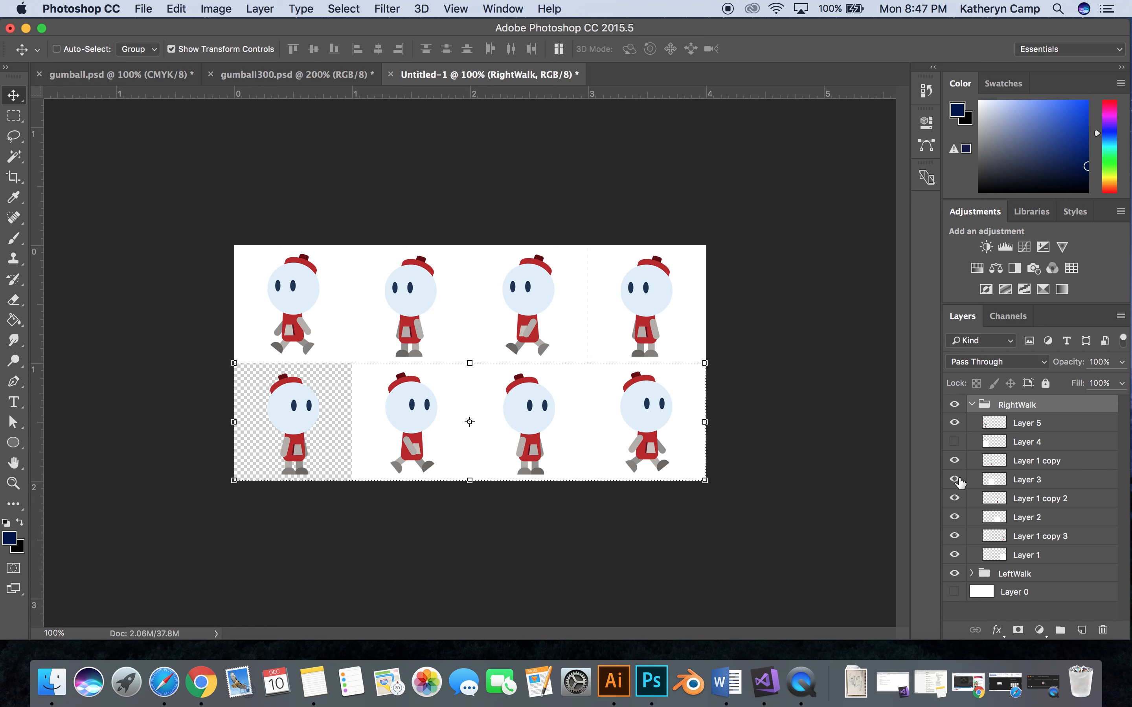
pyautogui.click(955, 479)
pyautogui.click(955, 516)
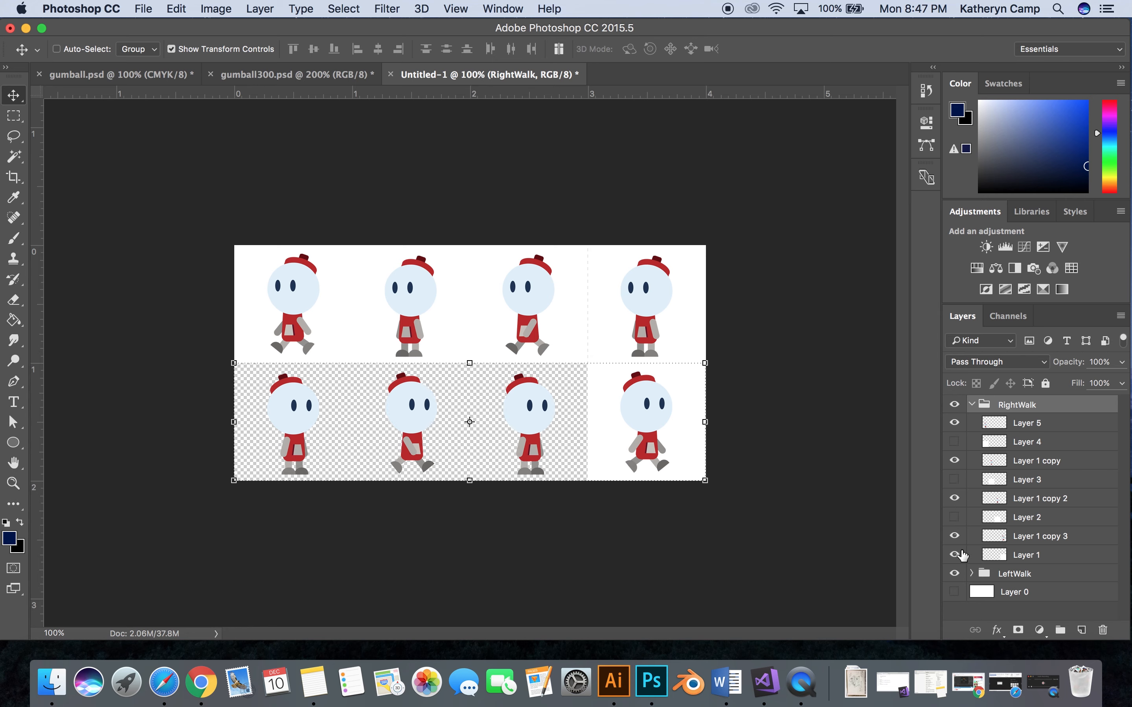
pyautogui.click(955, 555)
pyautogui.click(972, 405)
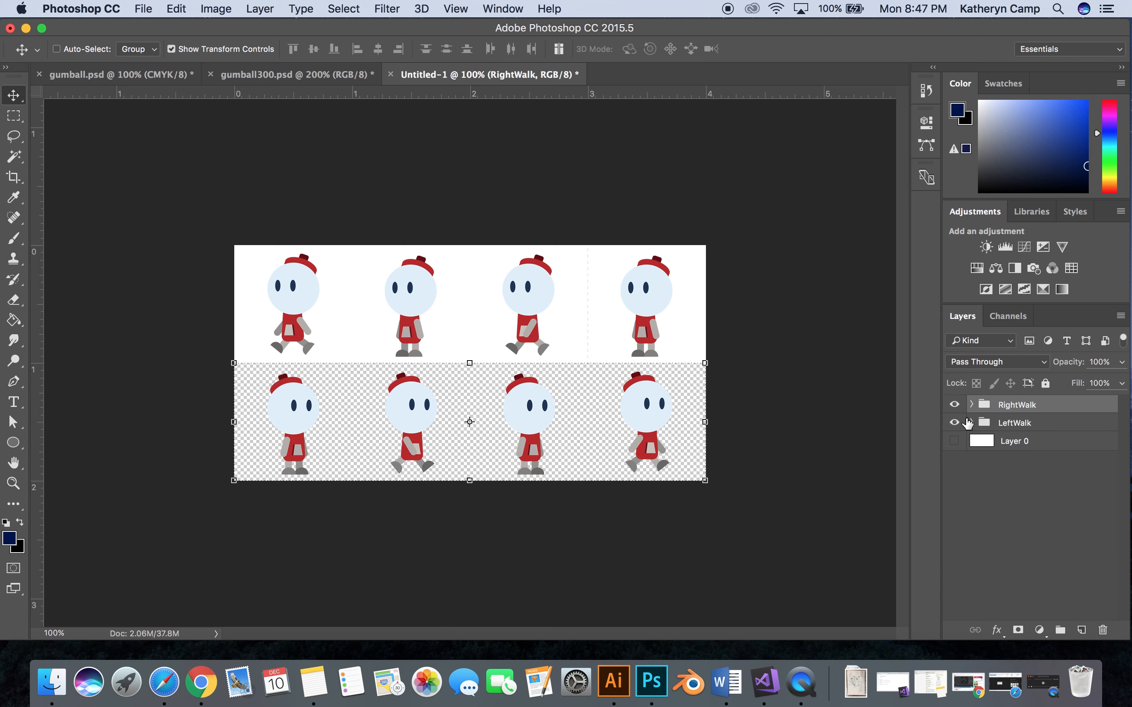
# - Hide the white squares Layer 4, Layer 3, Layer 2 and Layer 1 in the LeftWalk group
pyautogui.click(971, 423)
pyautogui.click(956, 461)
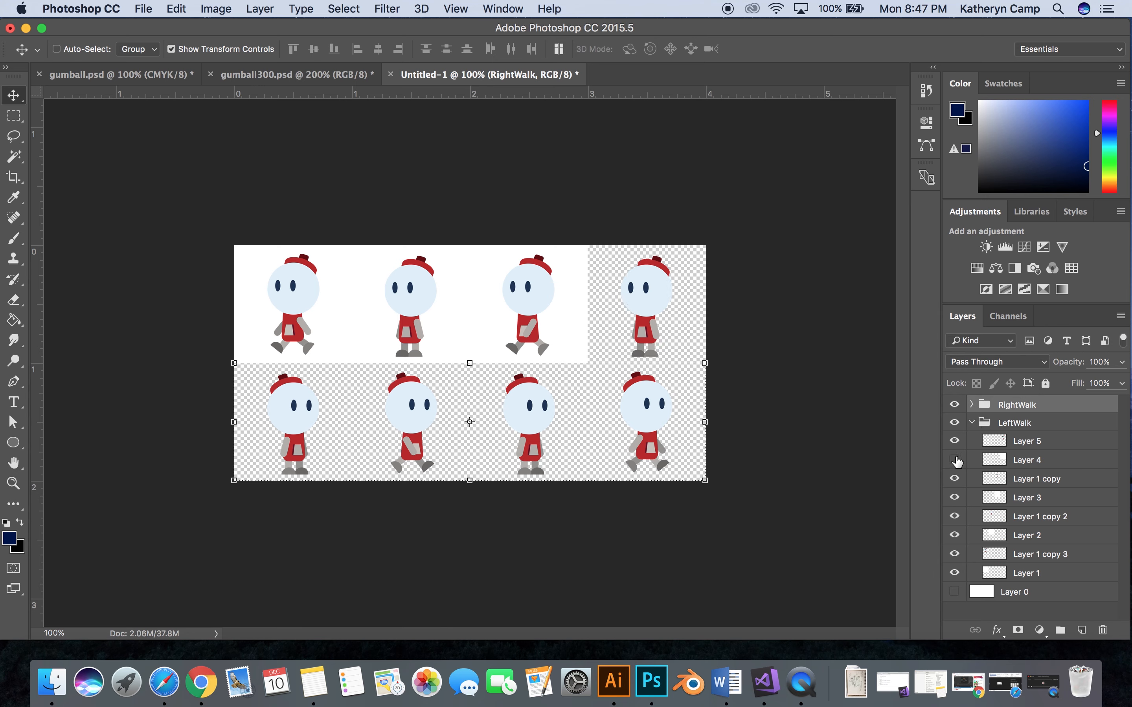
pyautogui.click(954, 497)
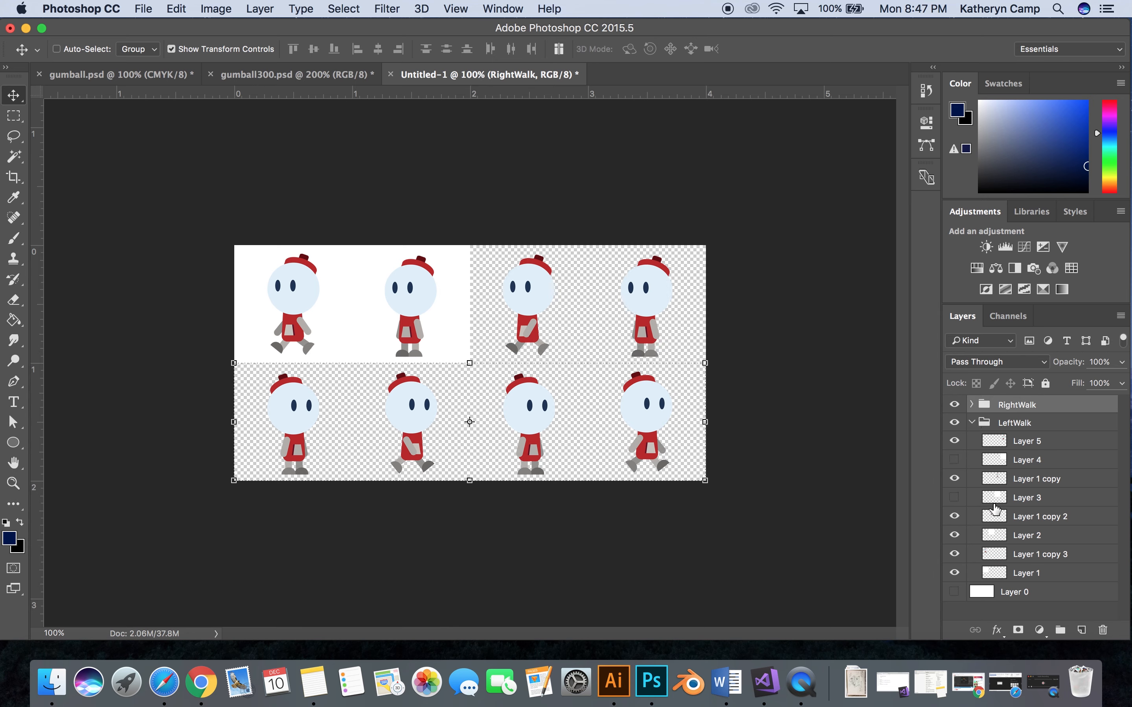
pyautogui.click(954, 535)
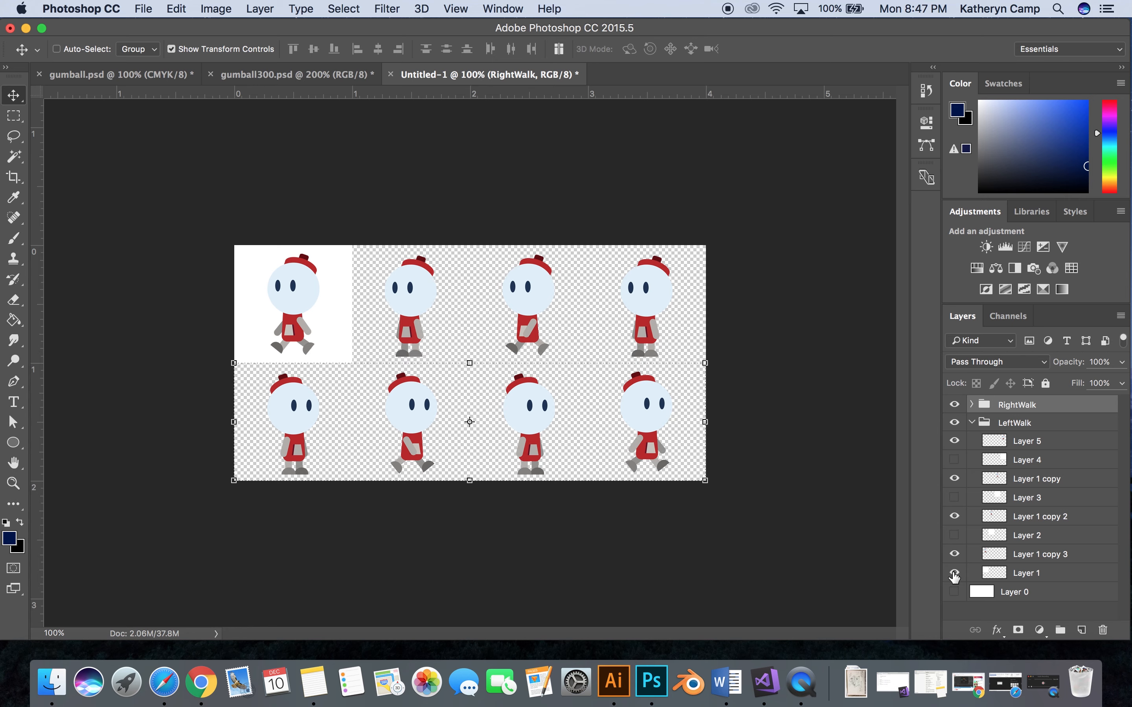
pyautogui.click(955, 574)
pyautogui.click(971, 423)
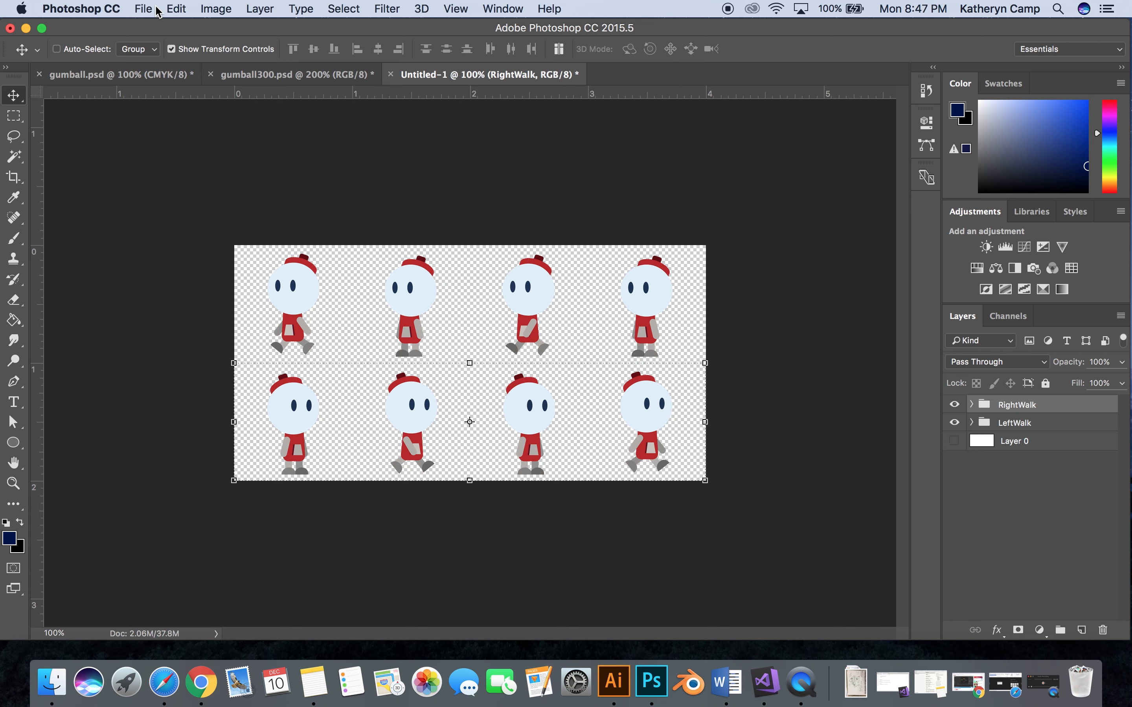
# - Save the sprite sheet as gumwalk.png in the gumball folder with Smallest / Slow compression and no interlacing
pyautogui.click(143, 8)
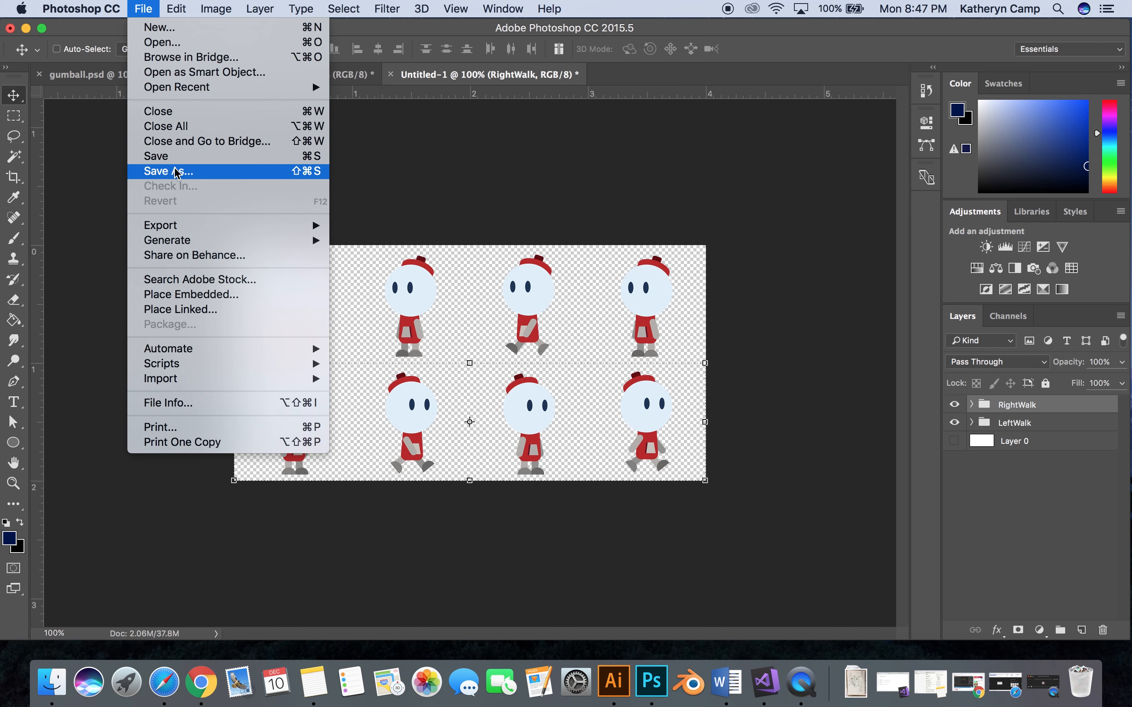
pyautogui.click(177, 172)
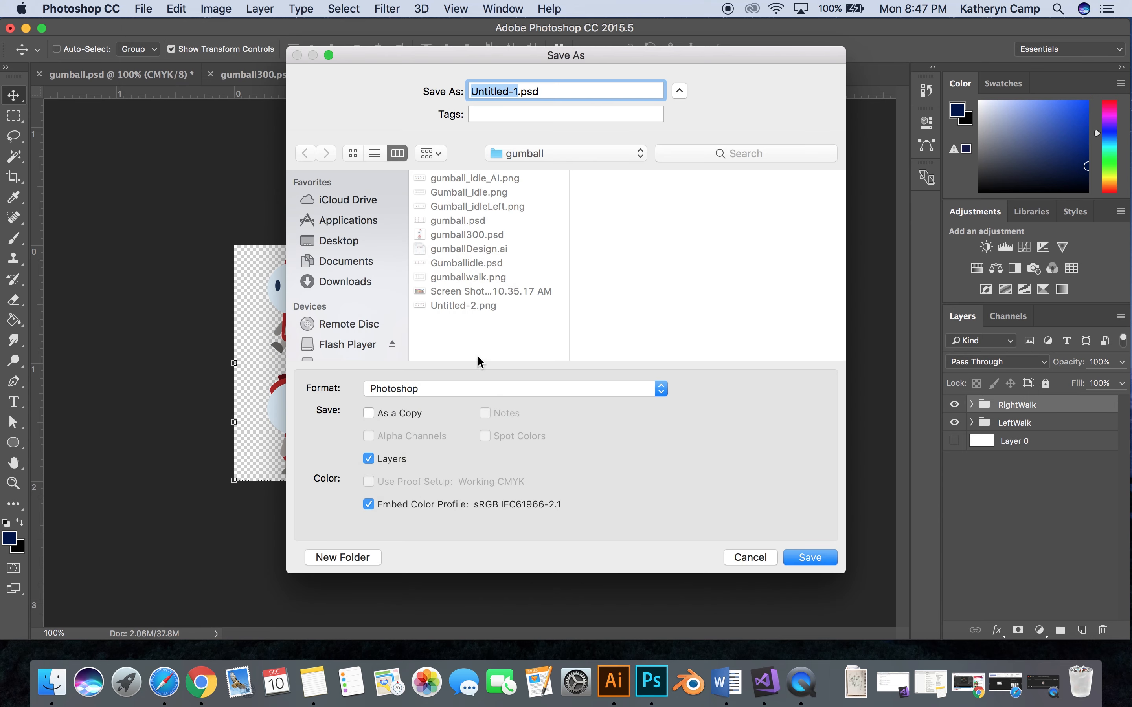
pyautogui.click(428, 388)
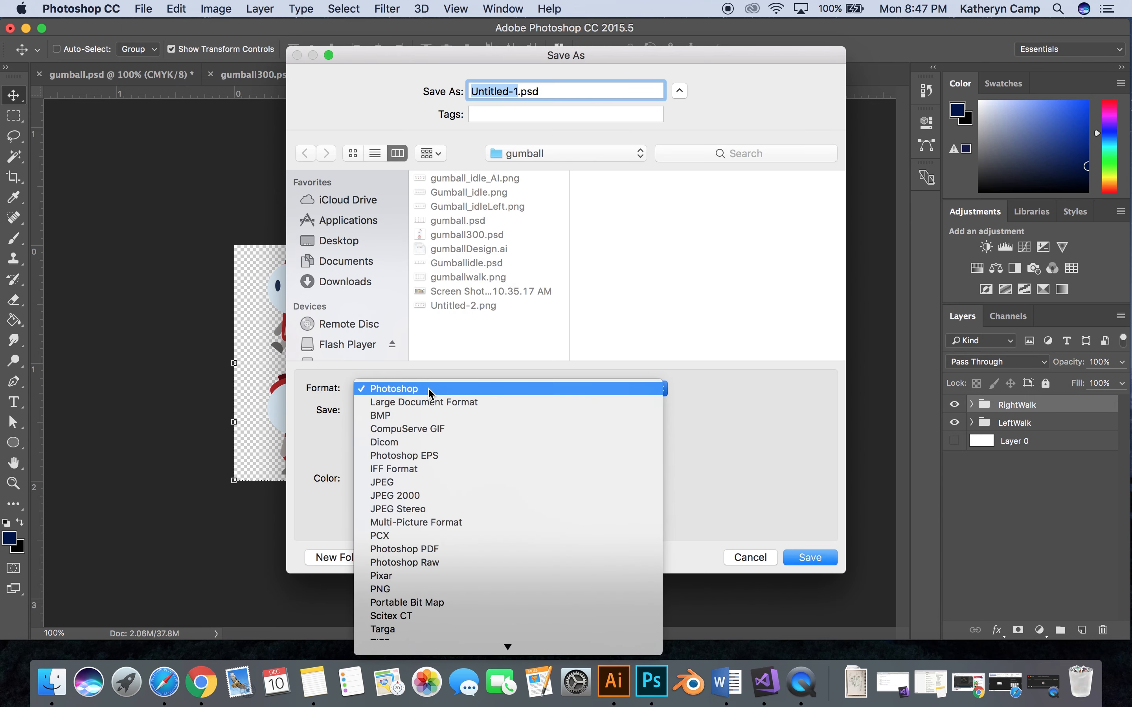
pyautogui.click(394, 592)
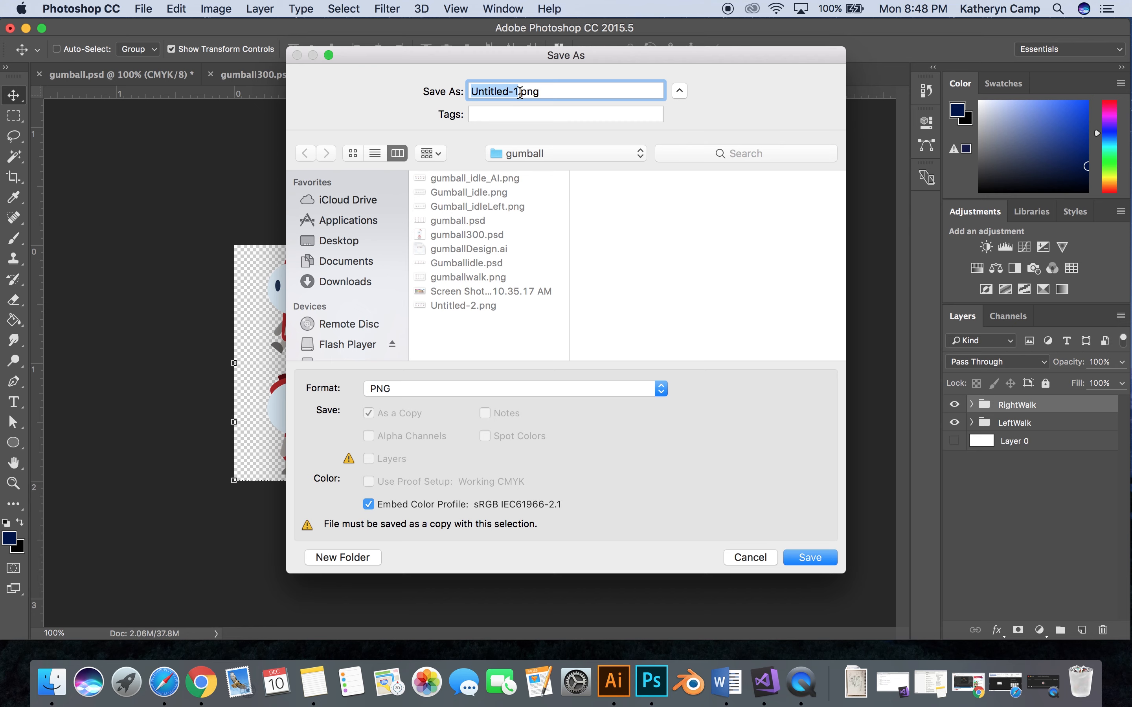
pyautogui.write('gumwa')
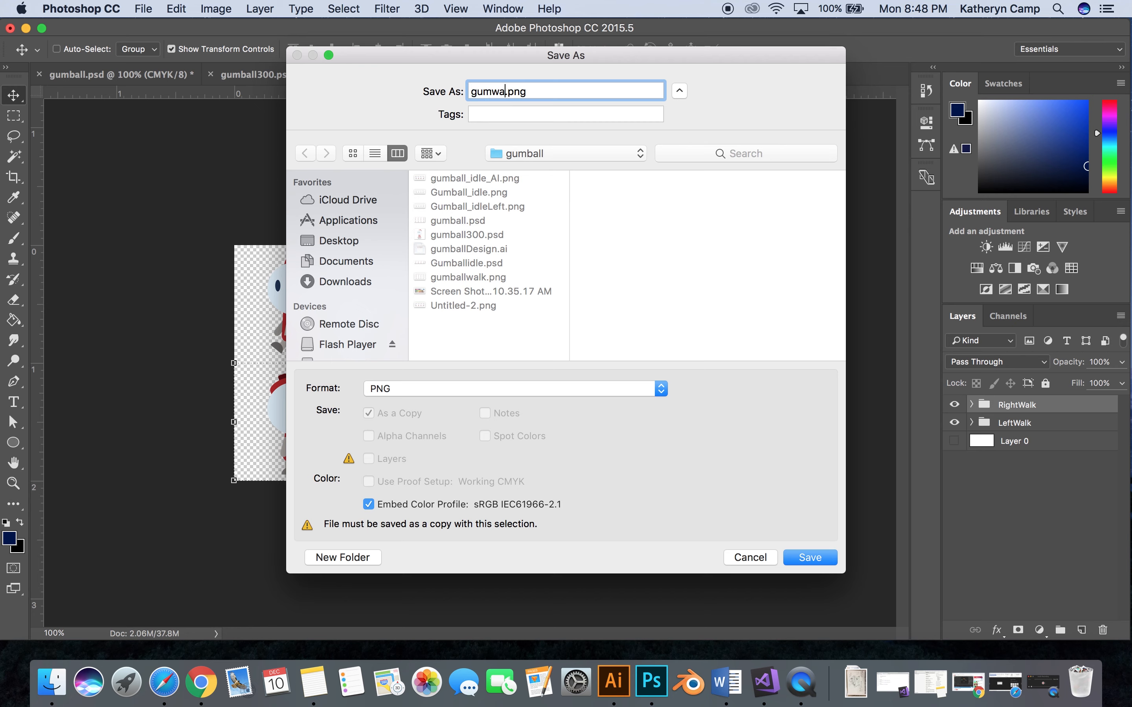
pyautogui.write('lk')
pyautogui.click(813, 557)
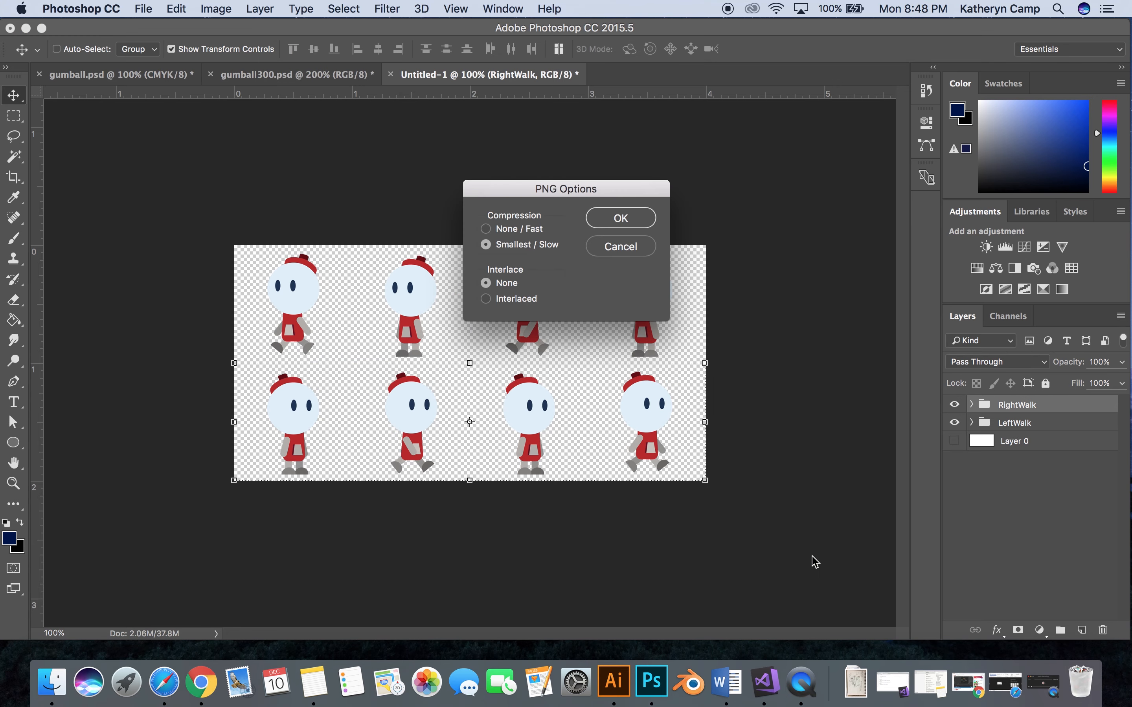
pyautogui.click(621, 218)
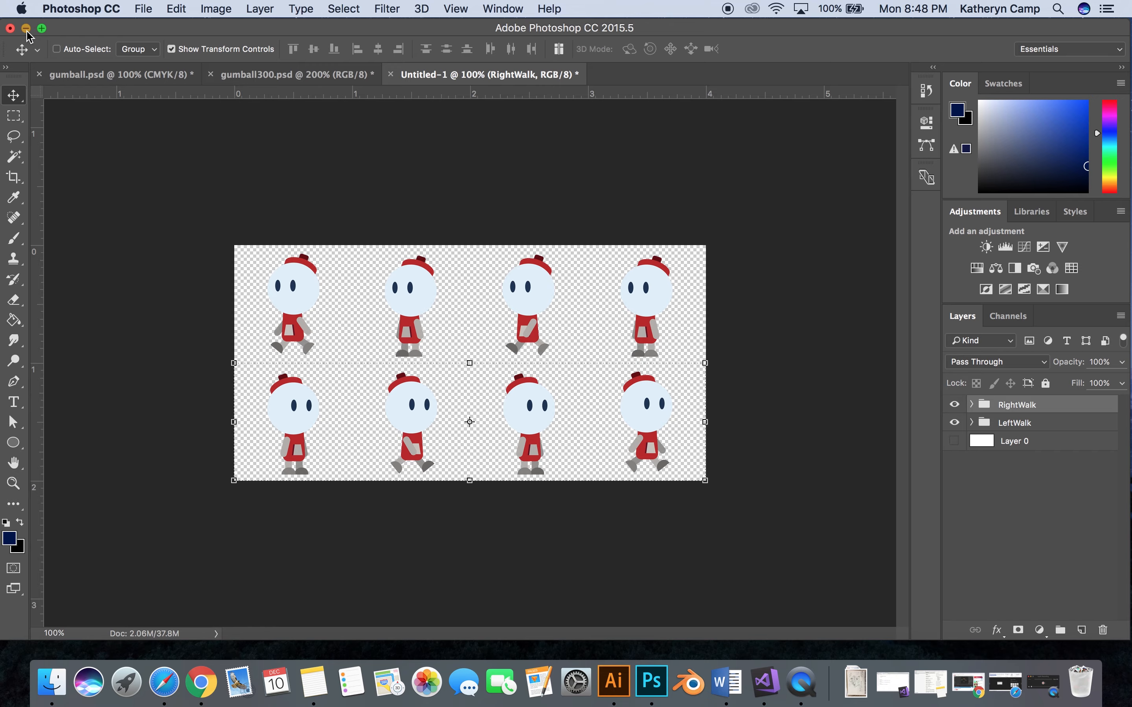
# - Minimize the Photoshop window and open gumwalk.png from the gumball folder in Preview to check the exported frames
pyautogui.click(27, 29)
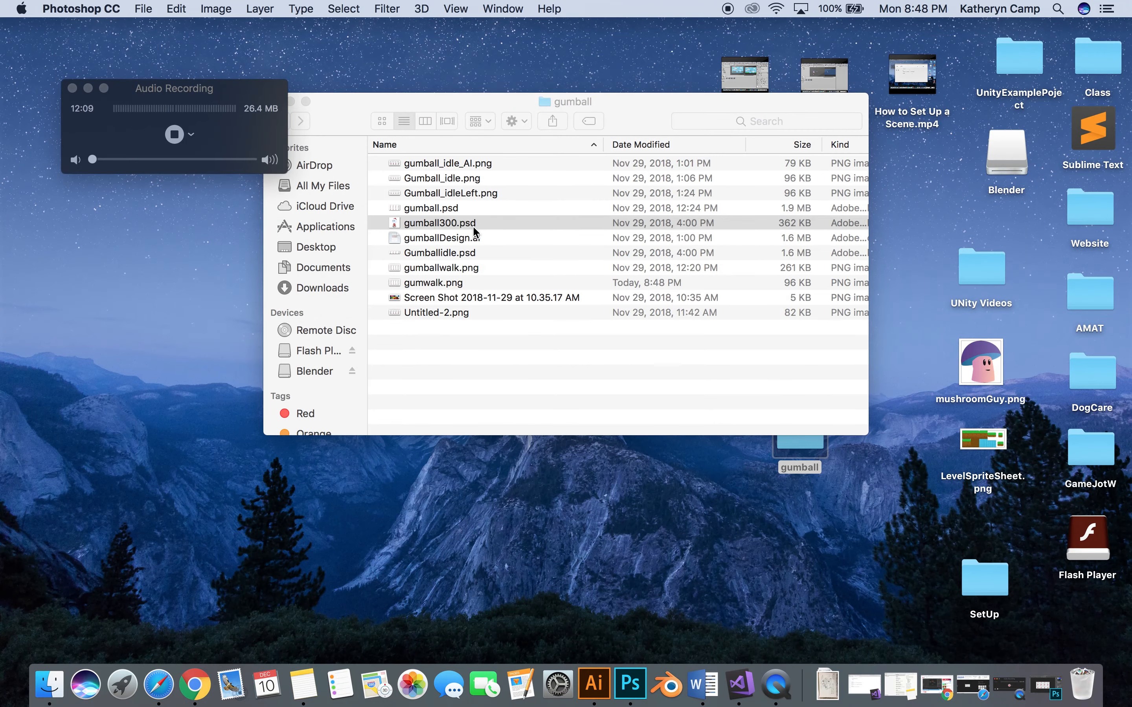
pyautogui.click(442, 283)
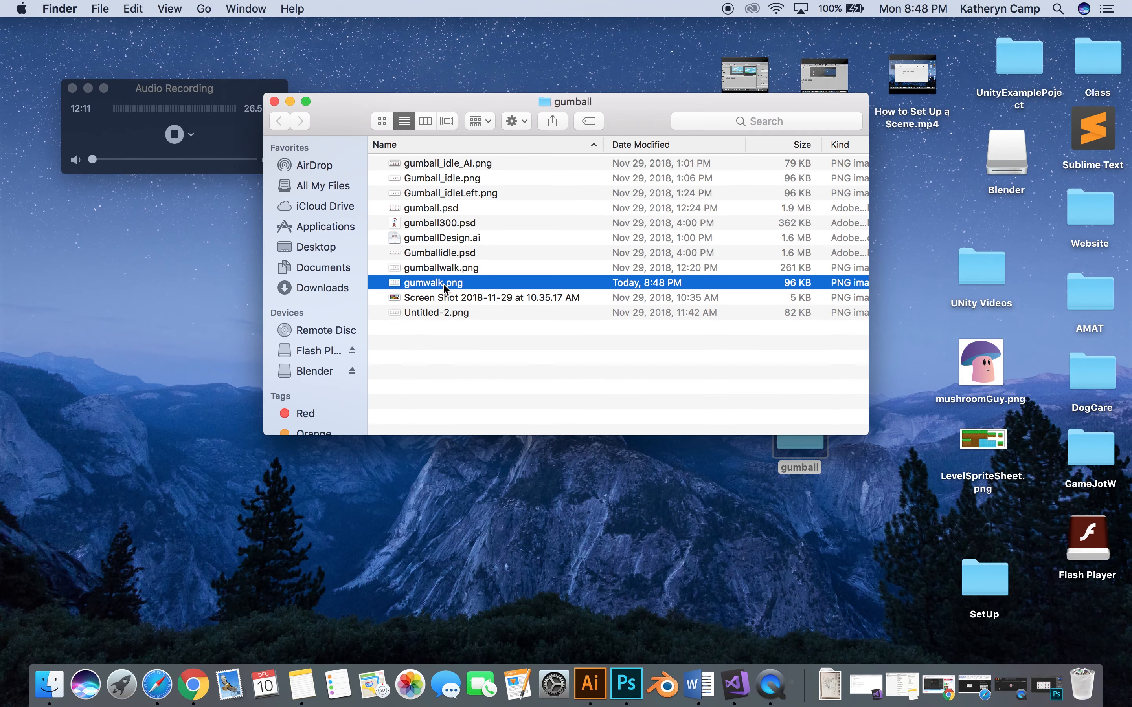
pyautogui.doubleClick(442, 283)
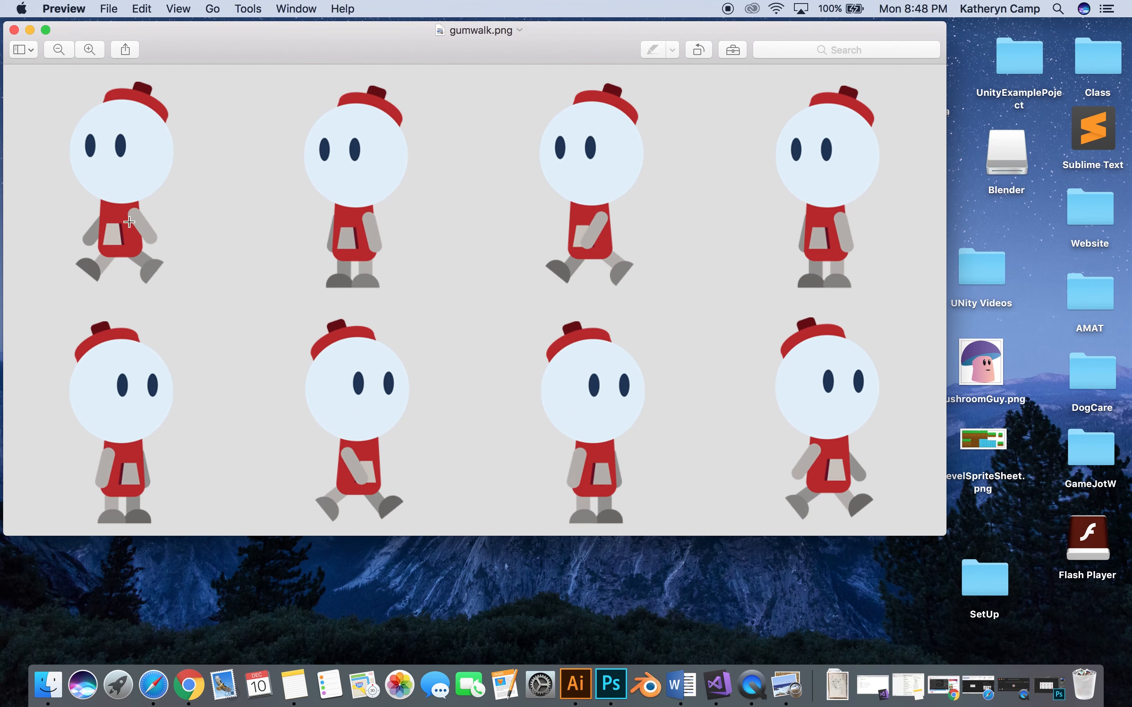